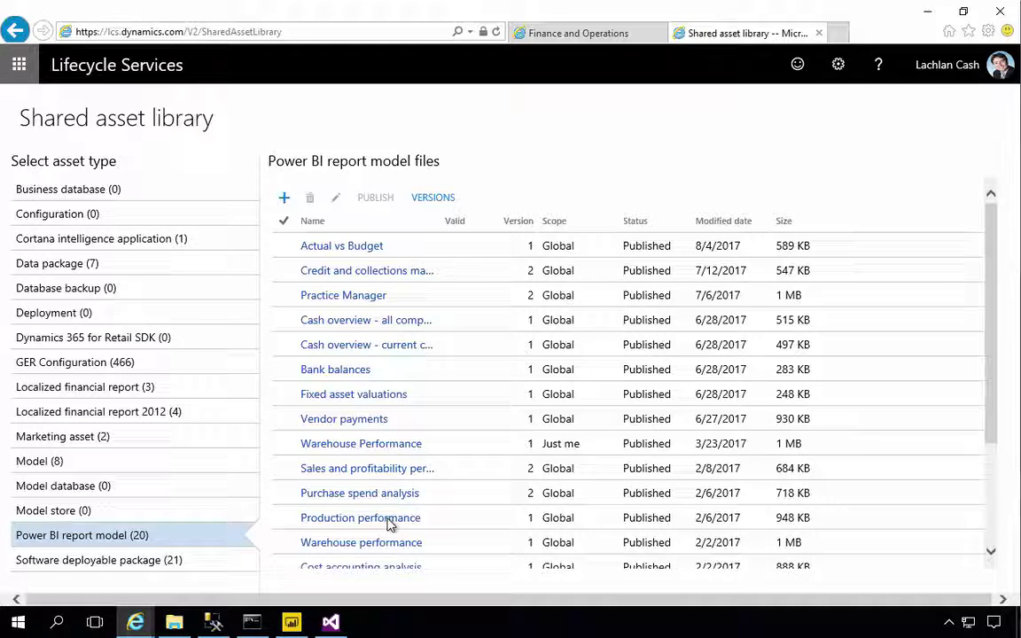
Step: Download the Production performance report and choose C:\PowerBI as the save location
{"action": "left_click", "coordinate": [387, 522]}
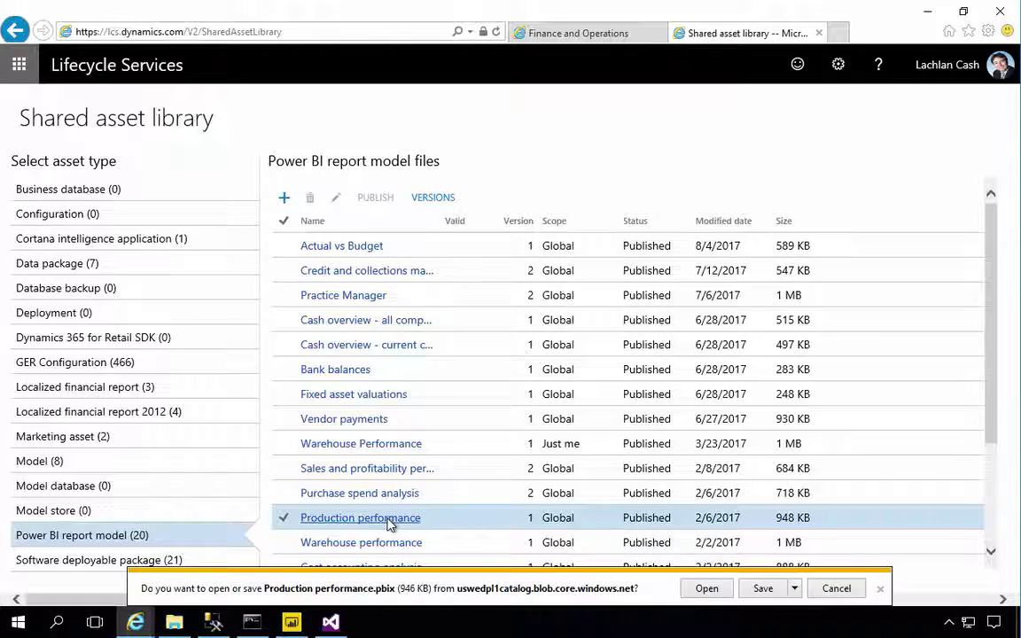
{"action": "left_click", "coordinate": [795, 589]}
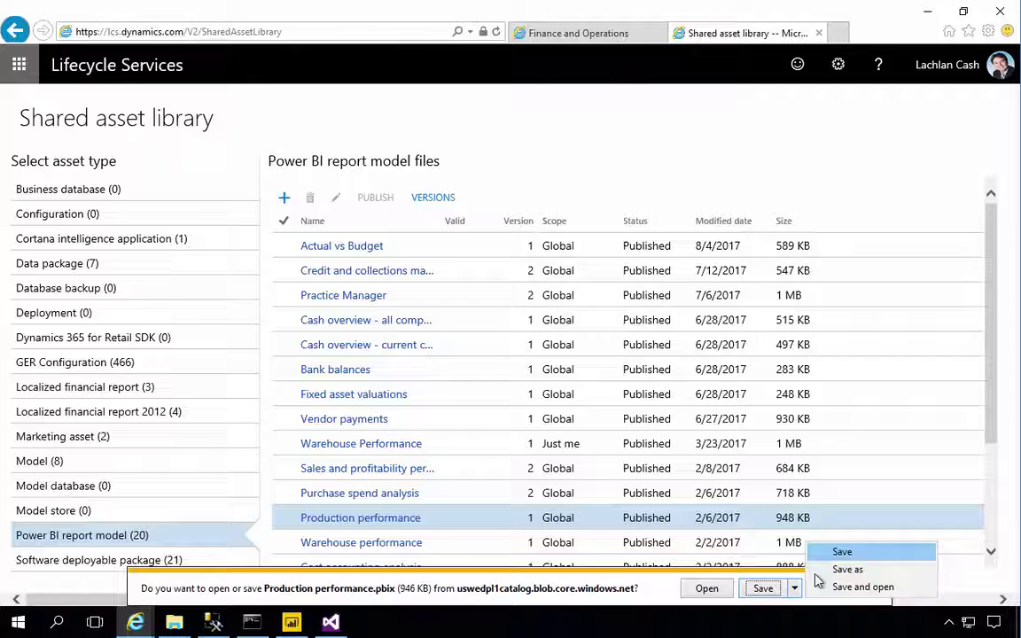
{"action": "left_click", "coordinate": [840, 568]}
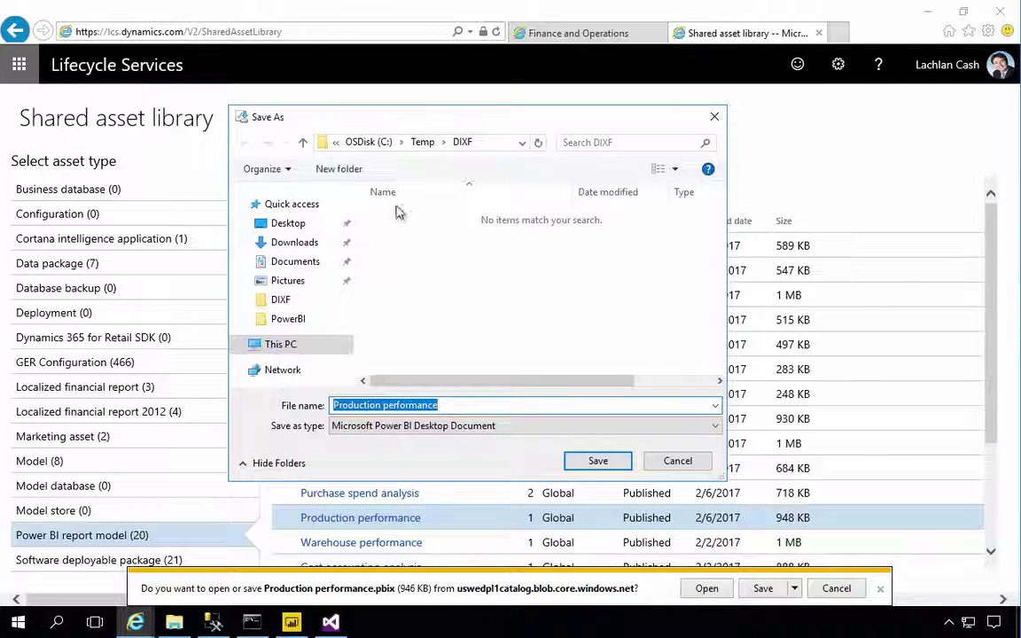
{"action": "left_click", "coordinate": [368, 141]}
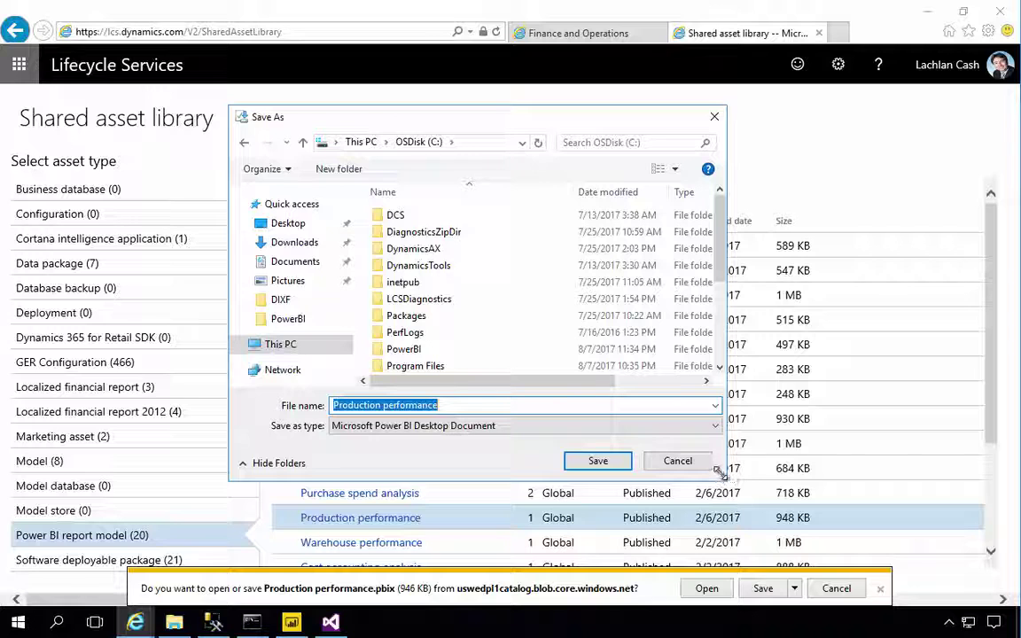
{"action": "left_click_drag", "start_coordinate": [725, 479], "coordinate": [742, 493]}
{"action": "double_click", "coordinate": [406, 349]}
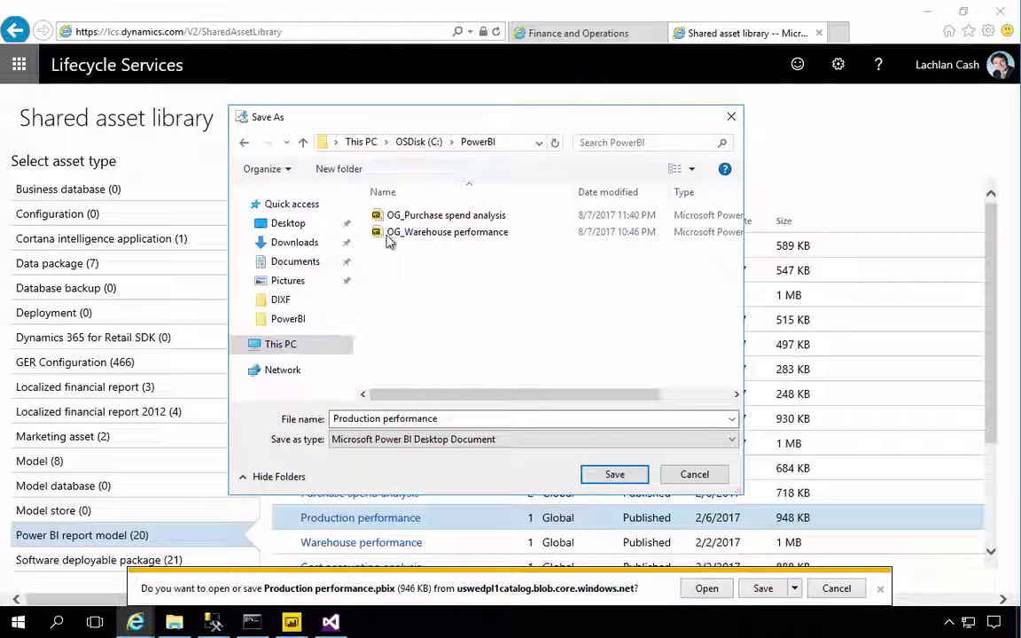
Step: Save the file as OG_Production performance and dismiss the download notice
{"action": "left_click", "coordinate": [337, 422]}
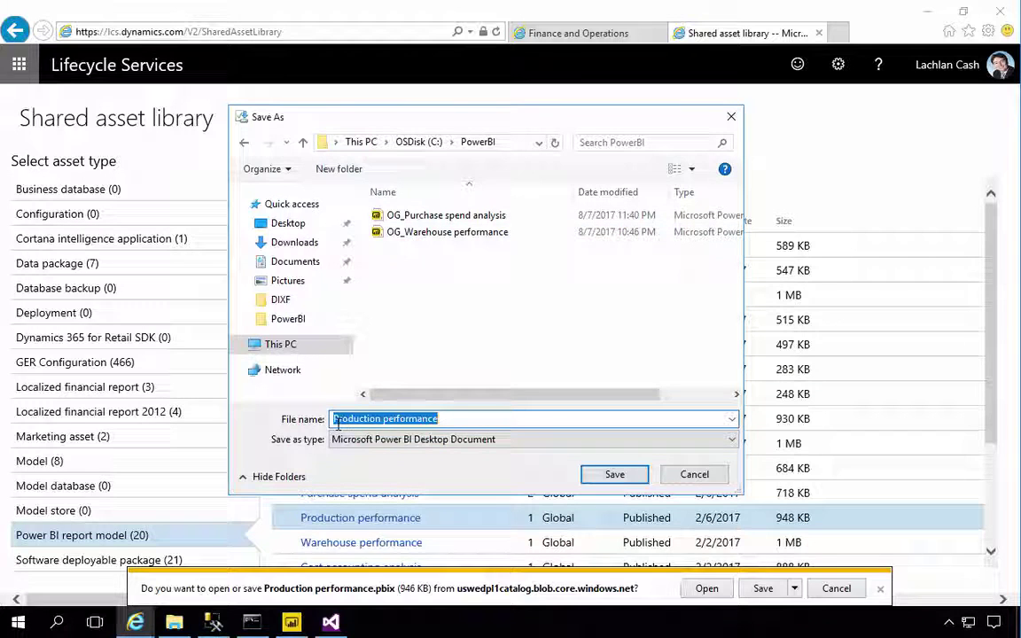
{"action": "left_click", "coordinate": [338, 418]}
{"action": "type", "text": "OG_"}
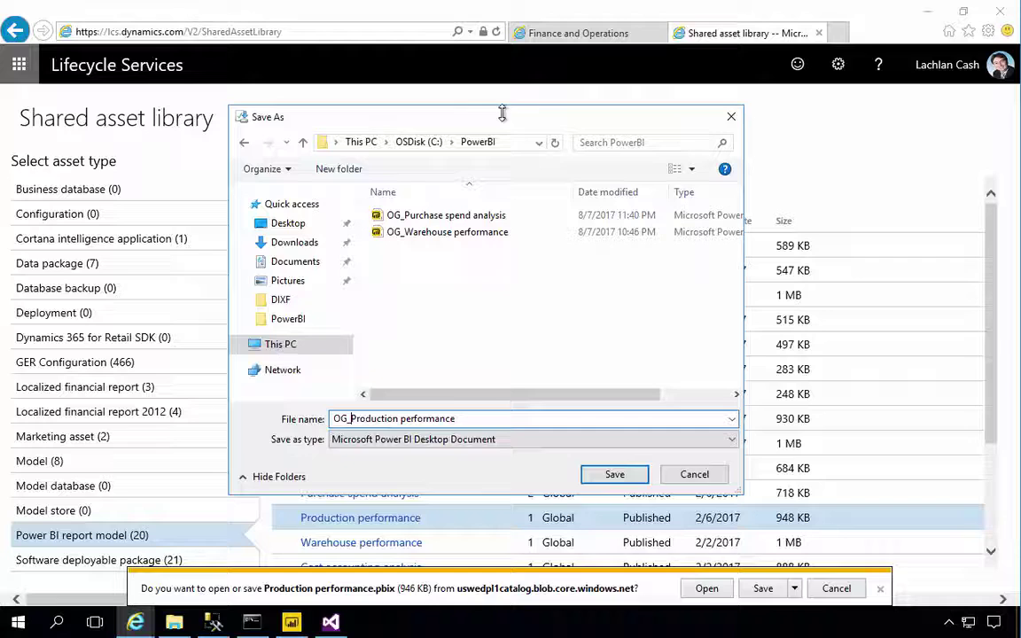
{"action": "left_click_drag", "start_coordinate": [461, 125], "coordinate": [425, 127]}
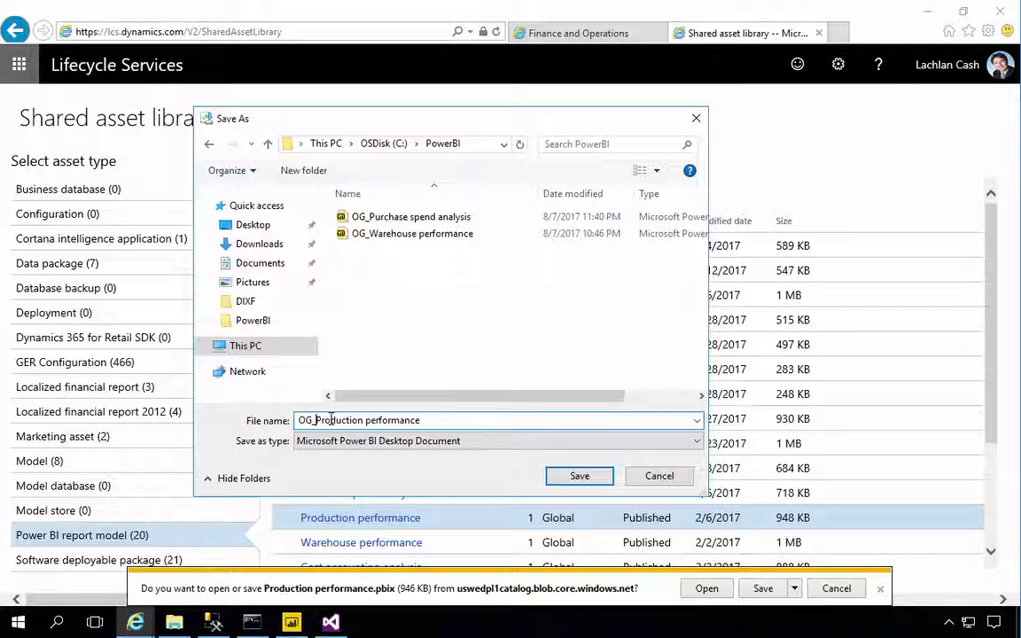
{"action": "left_click", "coordinate": [579, 475]}
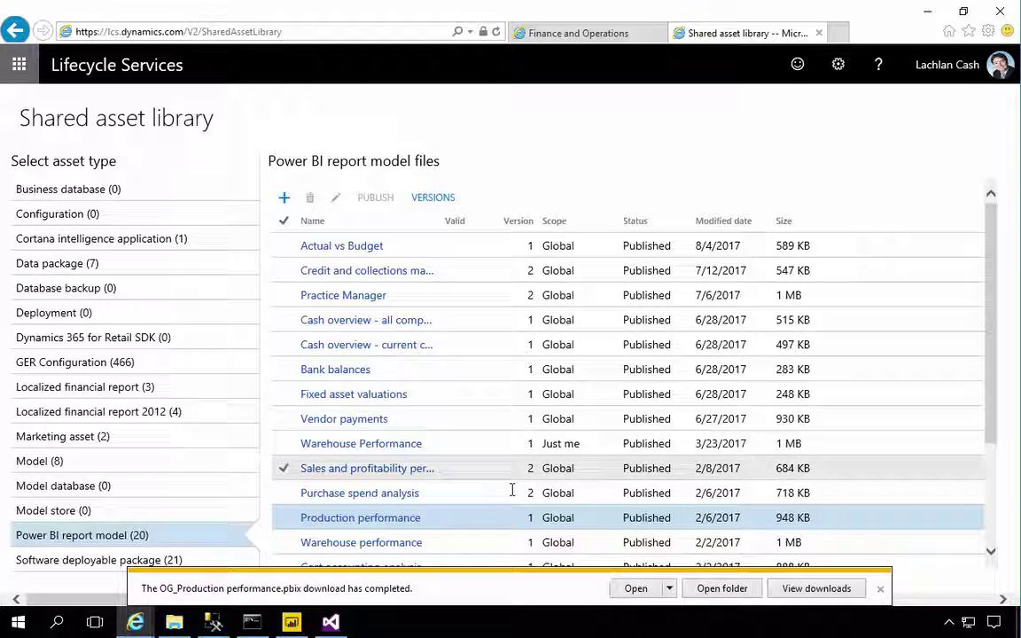
{"action": "left_click", "coordinate": [881, 590]}
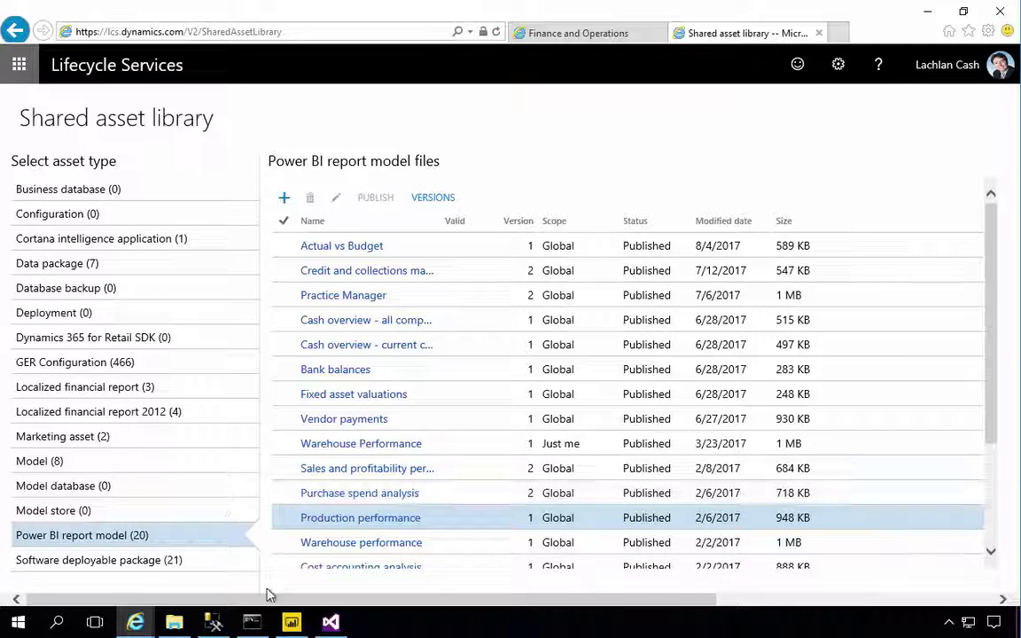
Step: Browse File Explorer to This PC > OSDisk (C:) > PowerBI and select OG_Production performance
{"action": "left_click", "coordinate": [175, 622]}
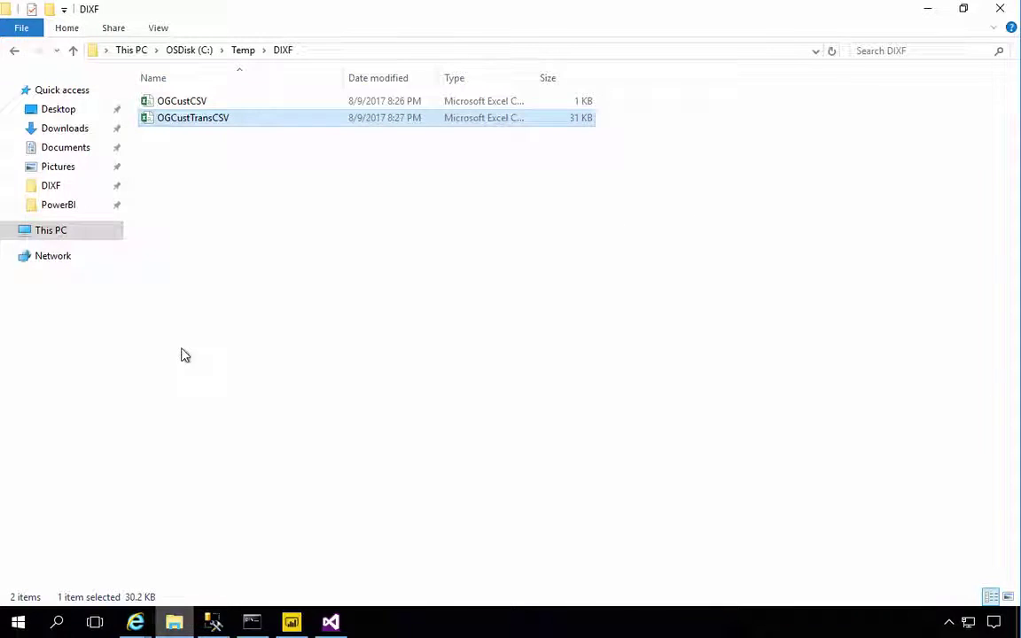
{"action": "left_click", "coordinate": [80, 229]}
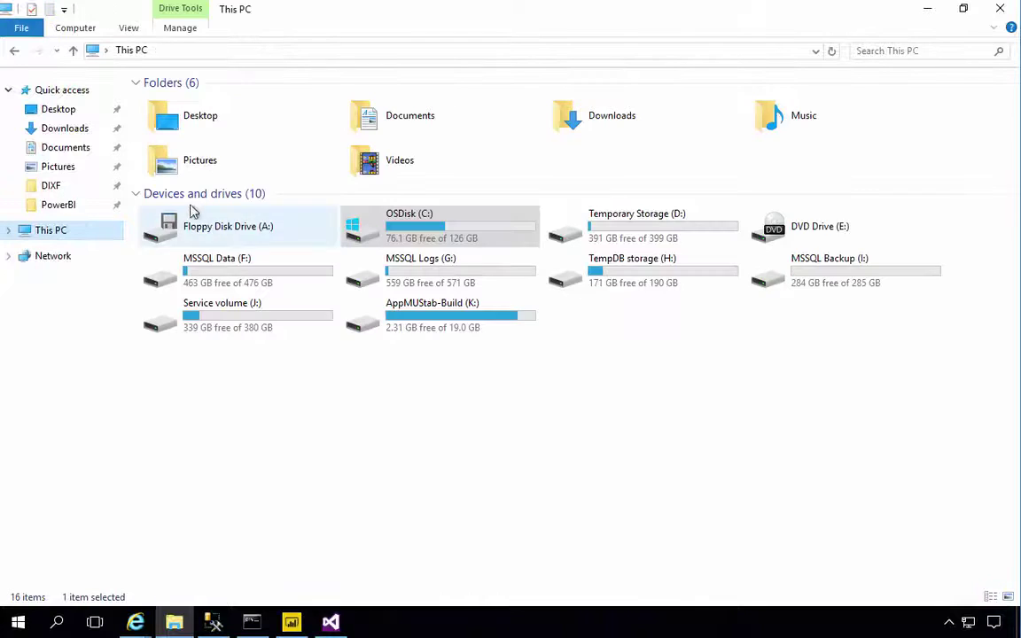
{"action": "double_click", "coordinate": [412, 225]}
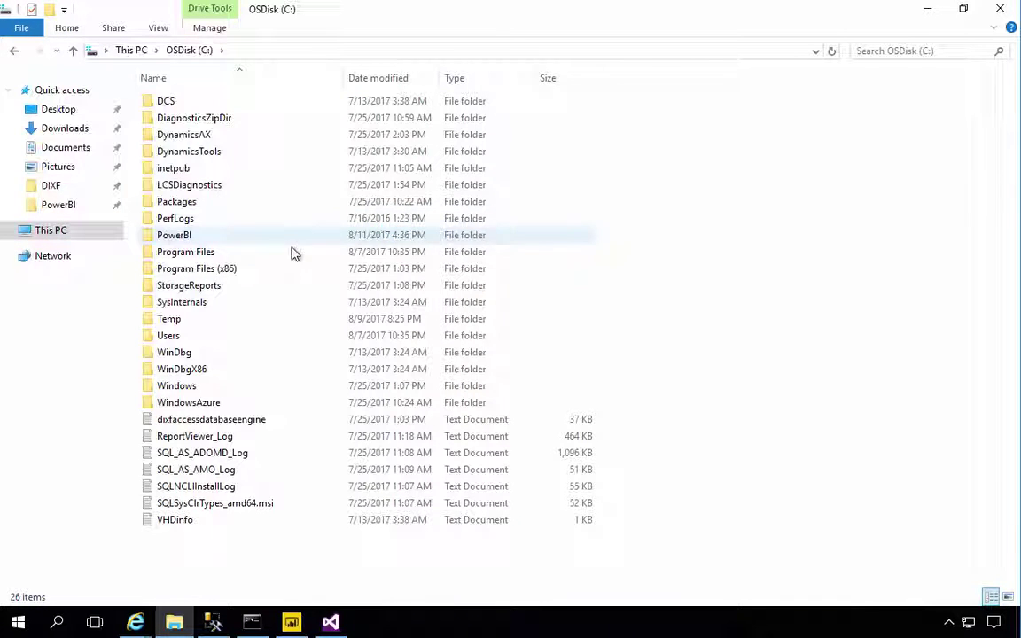
{"action": "double_click", "coordinate": [206, 240]}
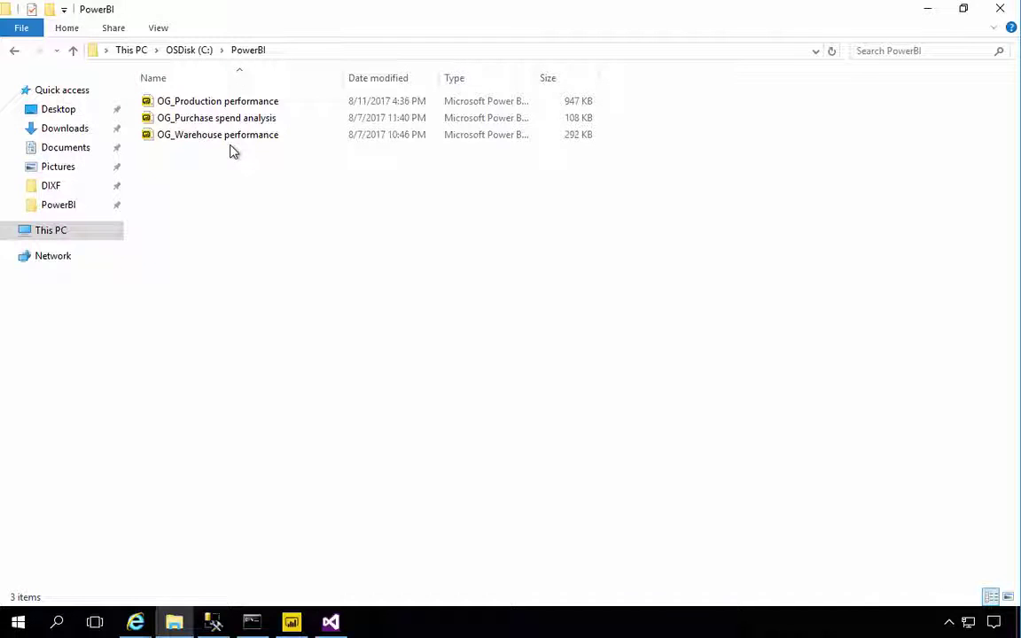
{"action": "left_click", "coordinate": [213, 104]}
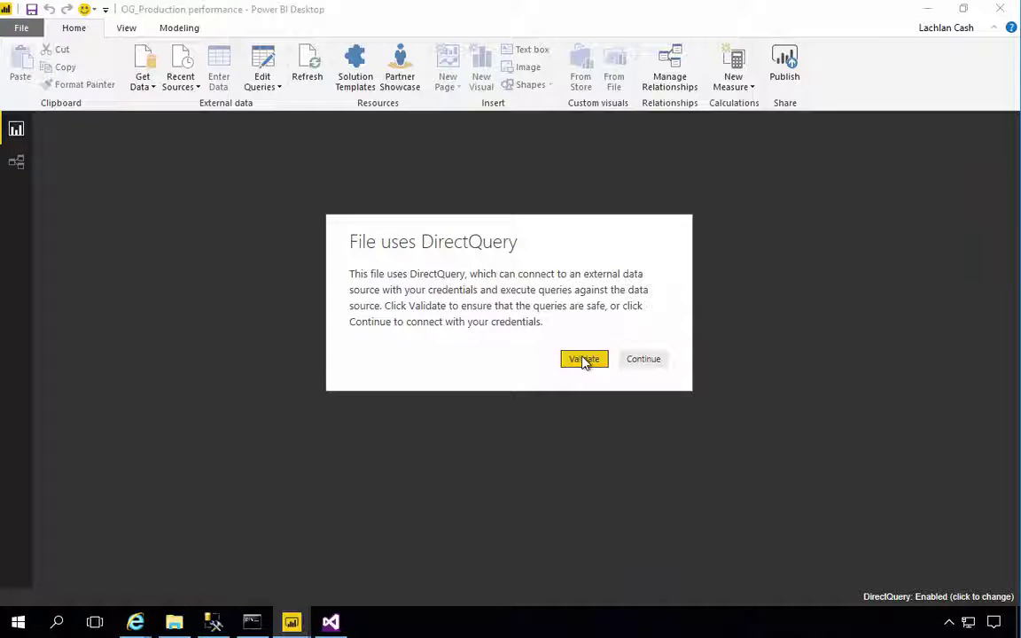
Step: Validate the DirectQuery queries so the Production performance page loads with six pages listed
{"action": "left_click", "coordinate": [585, 360]}
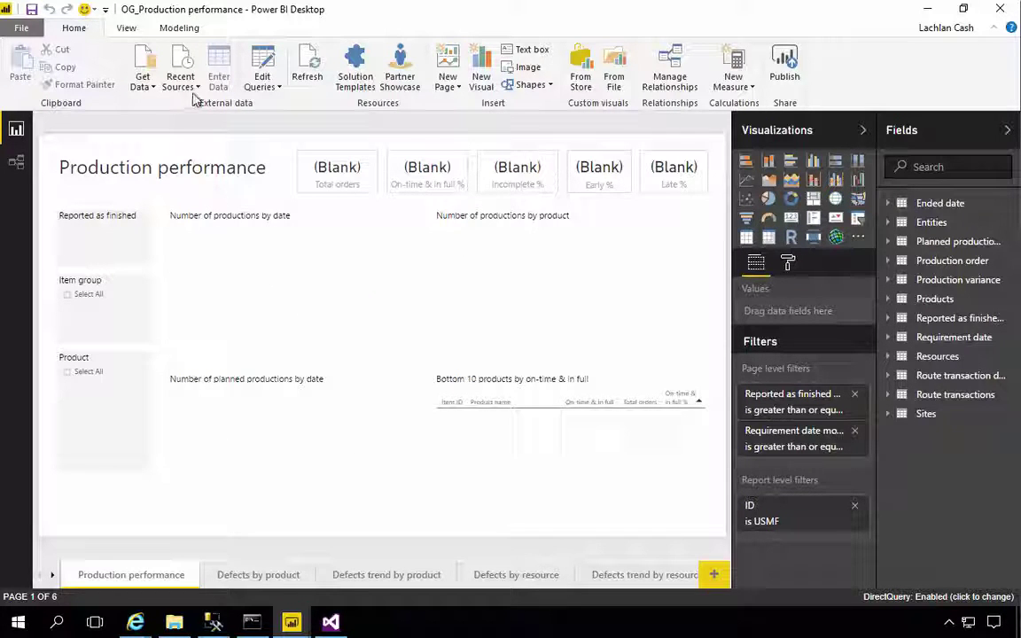
Step: Change the SQL Server source from localhost to demo-1 and apply the pending query changes
{"action": "left_click", "coordinate": [278, 86]}
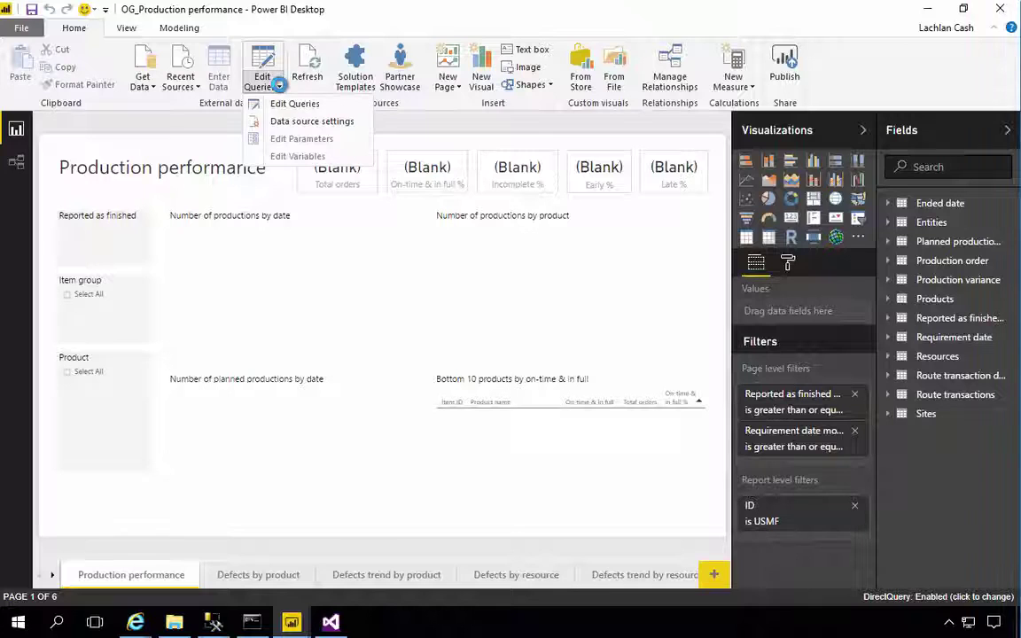
{"action": "left_click", "coordinate": [284, 122]}
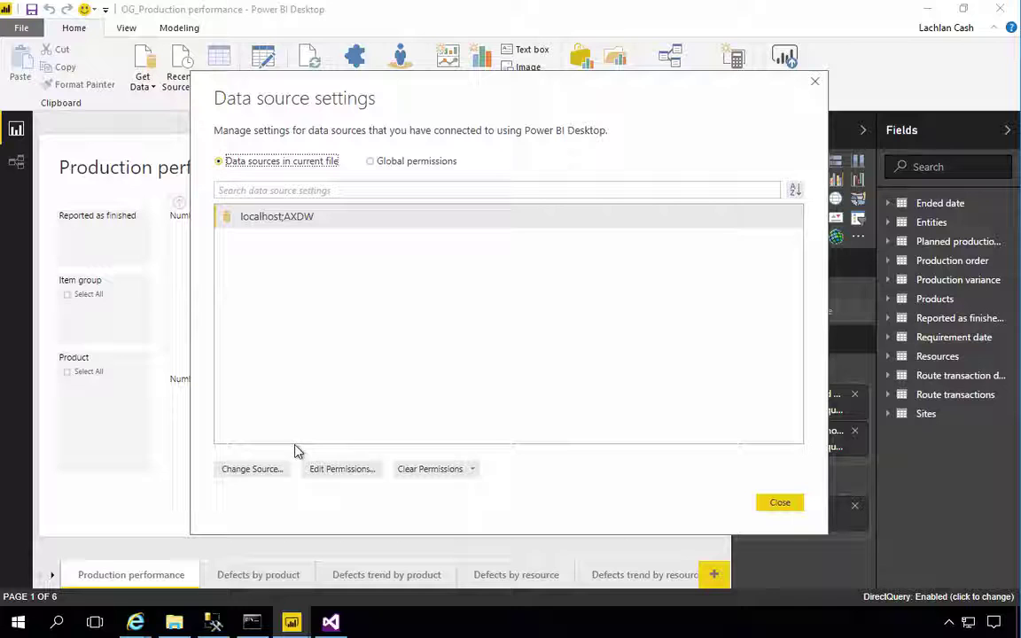
{"action": "left_click", "coordinate": [268, 475]}
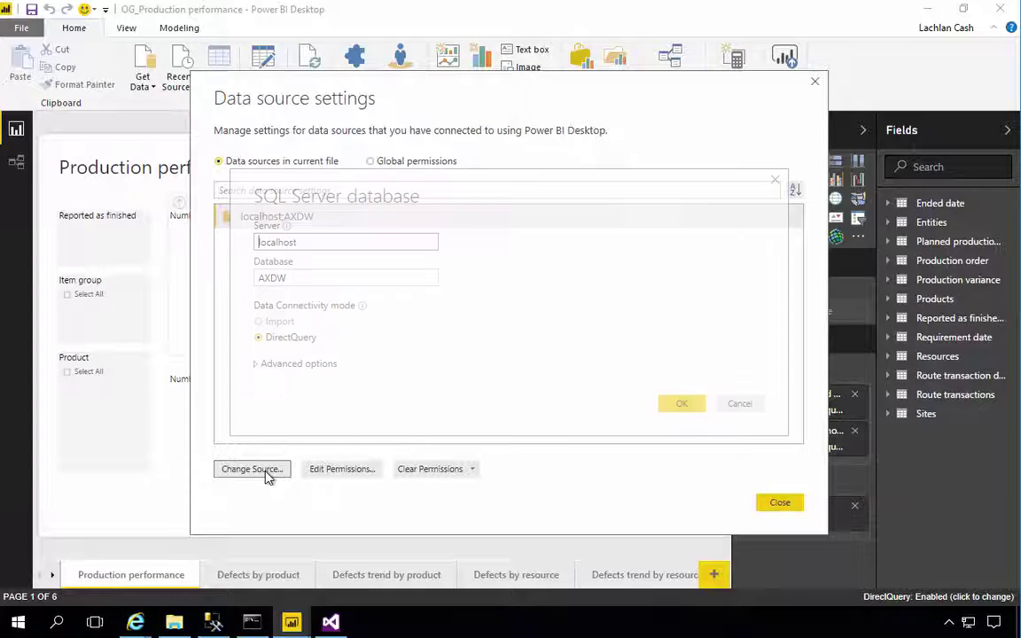
{"action": "double_click", "coordinate": [303, 242]}
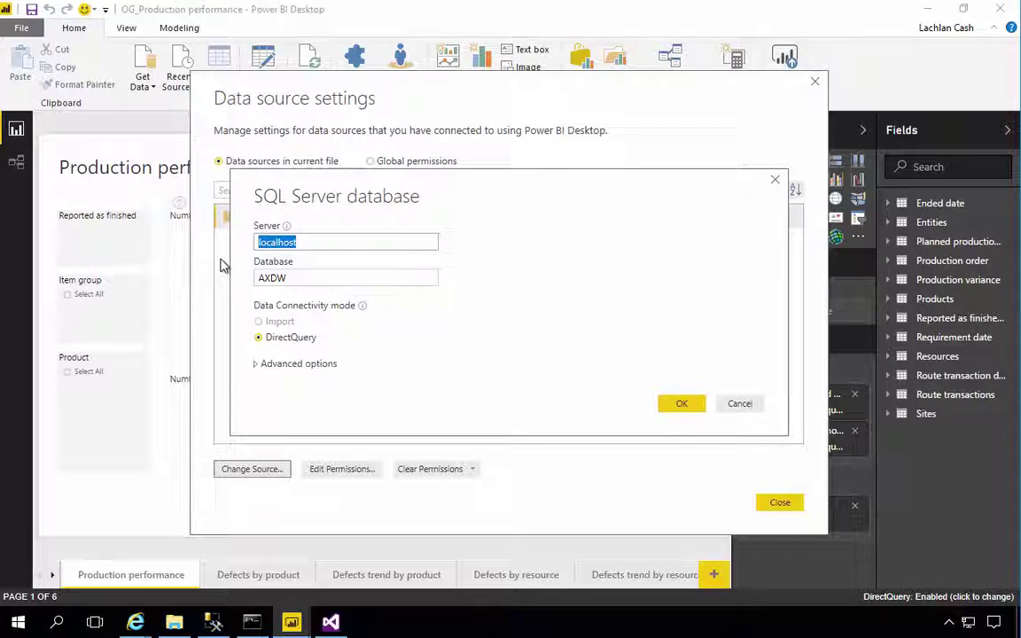
{"action": "type", "text": "dem"}
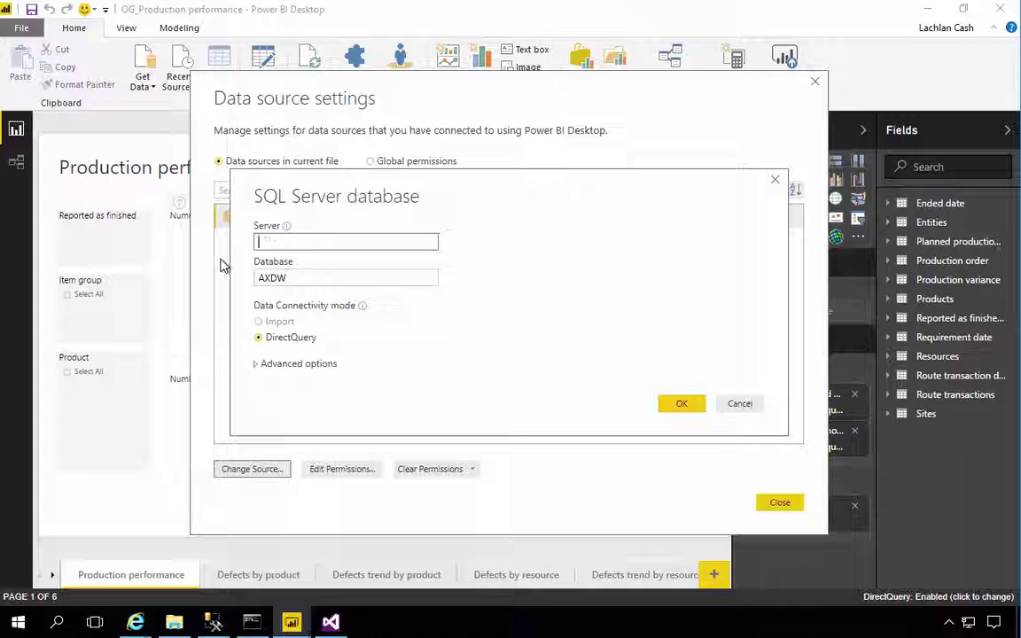
{"action": "type", "text": "o-1"}
{"action": "key", "text": "Tab"}
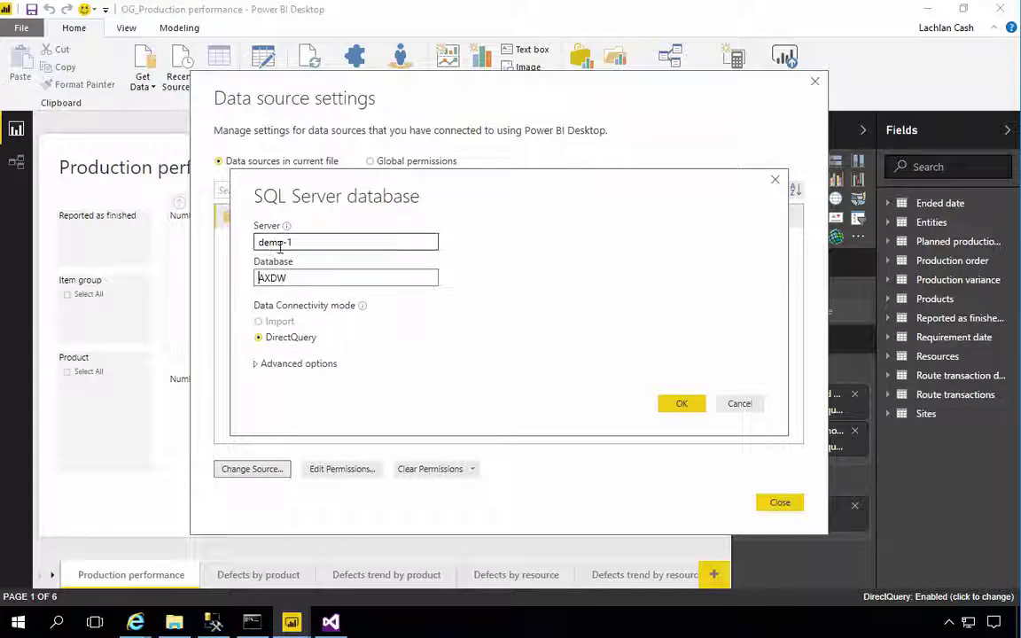
{"action": "left_click", "coordinate": [683, 405]}
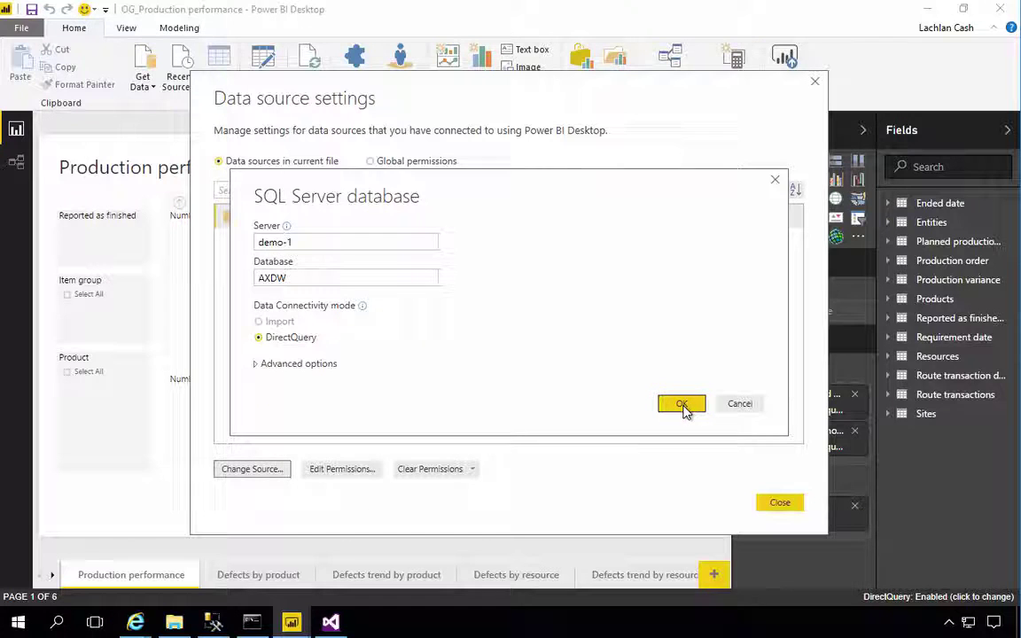
{"action": "left_click", "coordinate": [792, 506]}
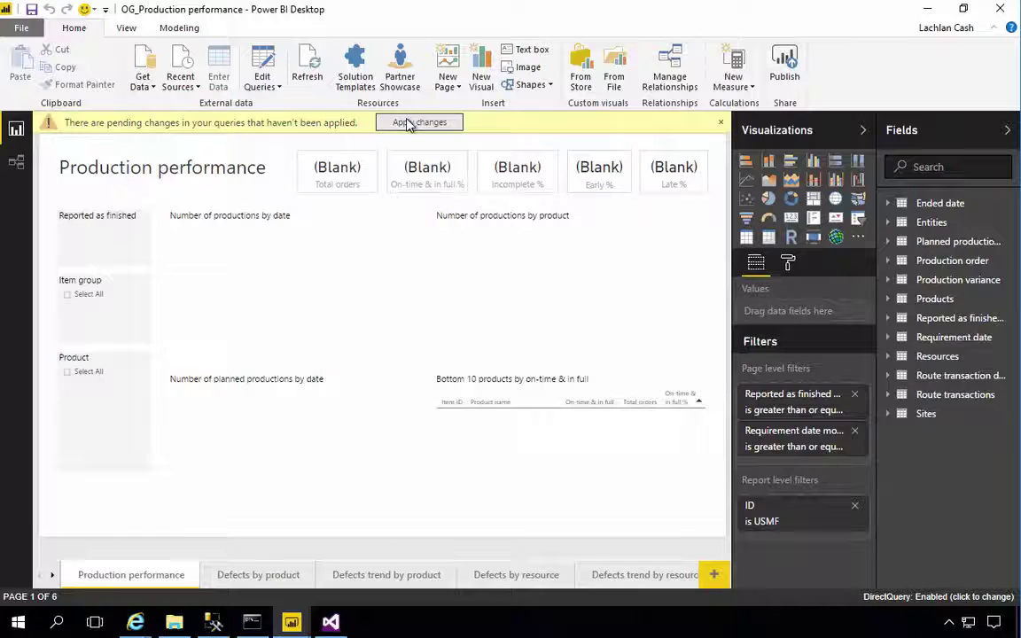
{"action": "left_click", "coordinate": [408, 123]}
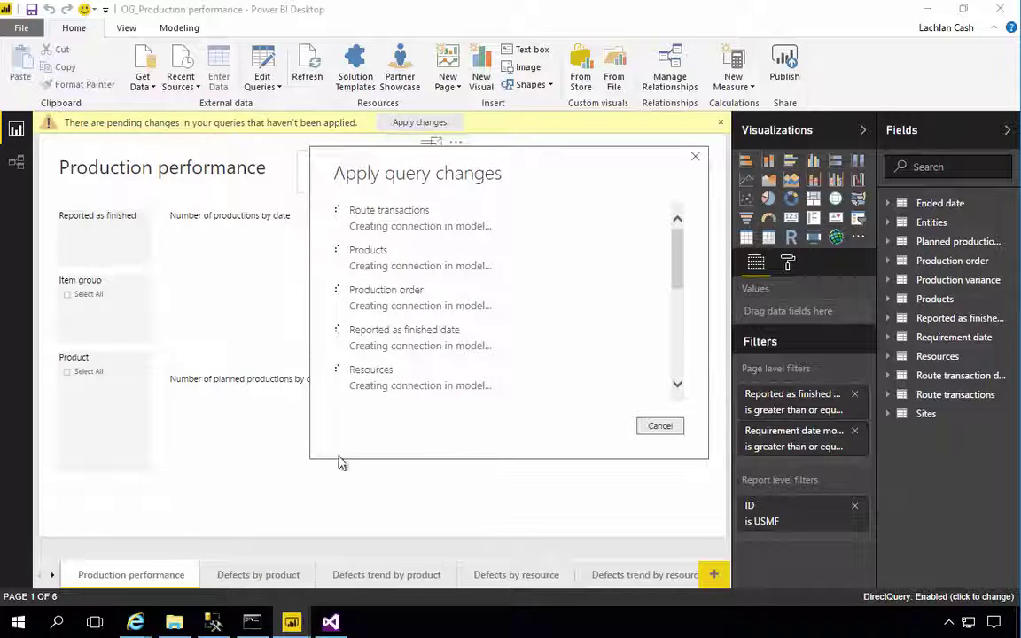
Step: In Finance and Operations, open the Entity Store page under System administration
{"action": "mouse_move", "coordinate": [136, 621]}
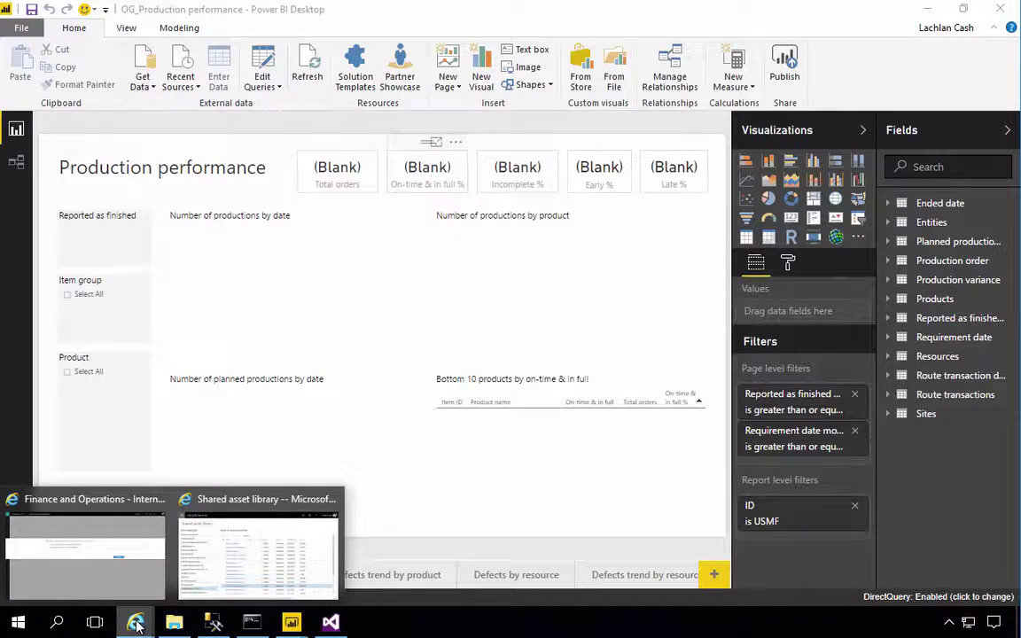
{"action": "left_click", "coordinate": [115, 555]}
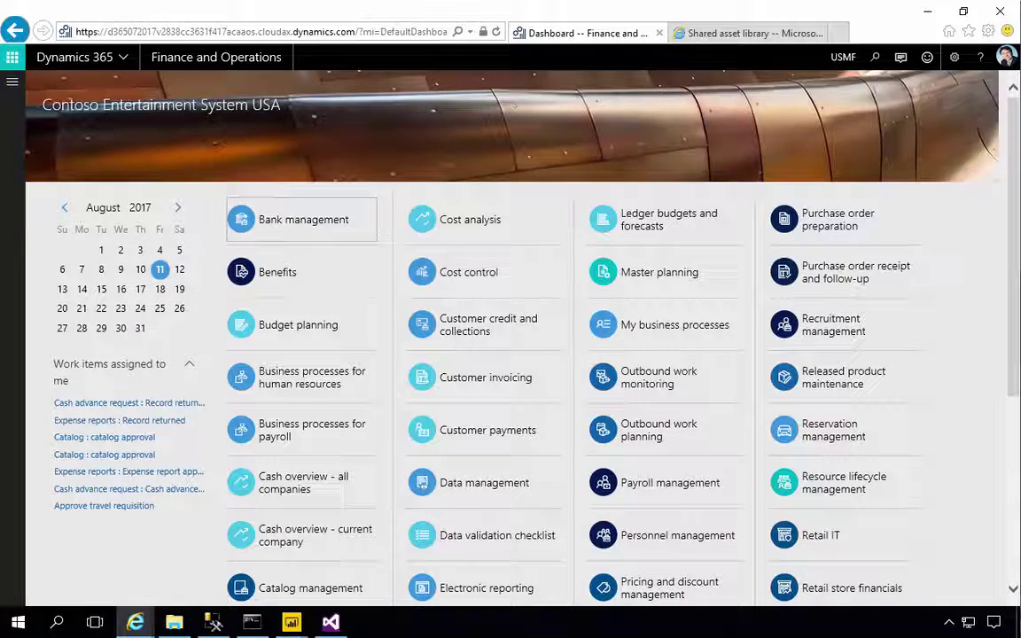
{"action": "left_click", "coordinate": [12, 84]}
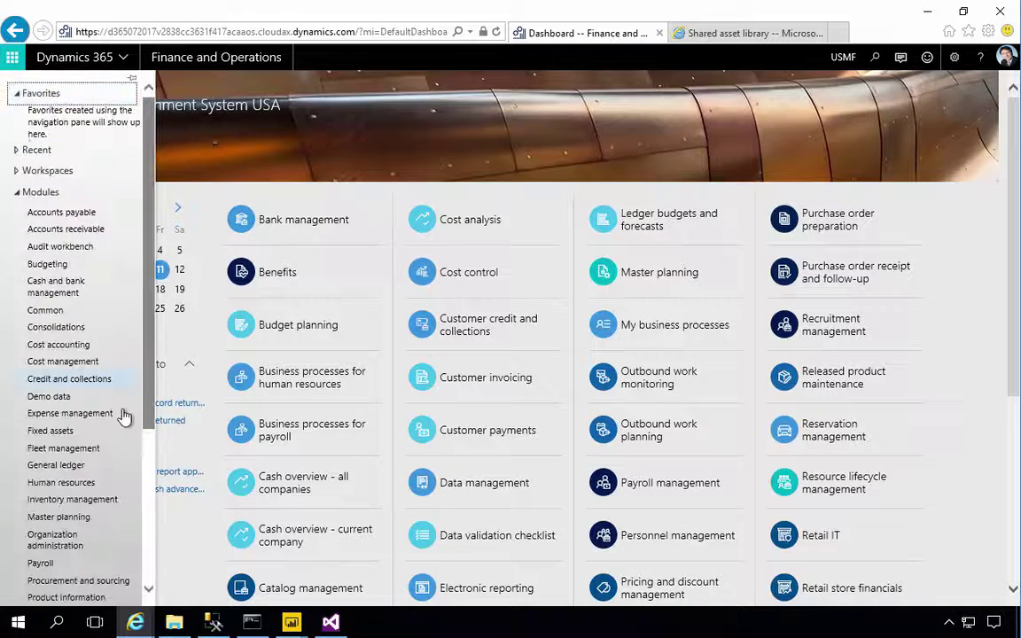
{"action": "left_click_drag", "start_coordinate": [148, 410], "coordinate": [144, 563]}
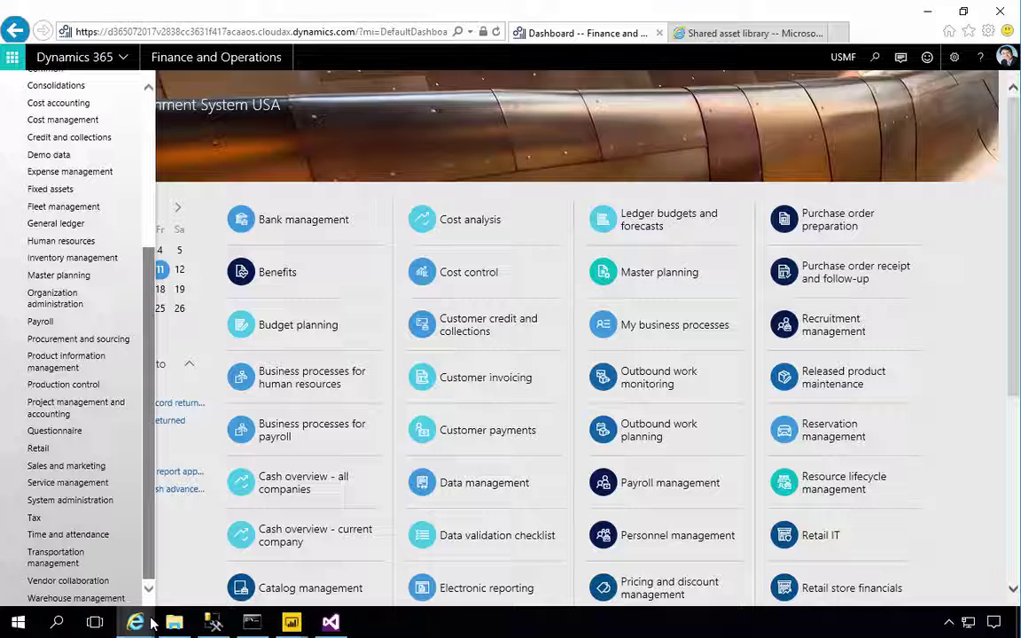
{"action": "left_click", "coordinate": [57, 502]}
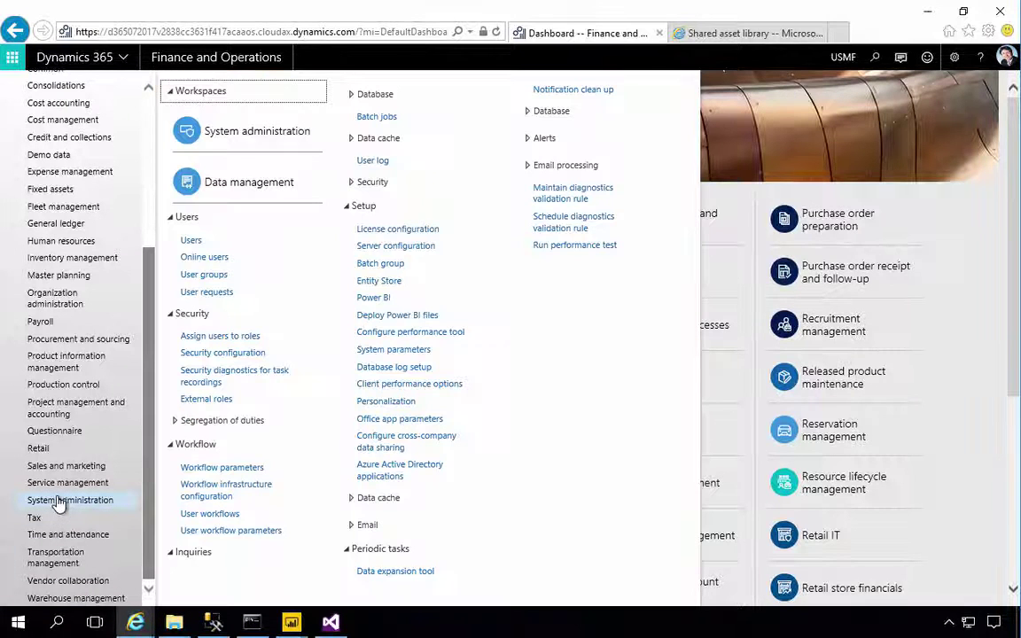
{"action": "left_click", "coordinate": [367, 282]}
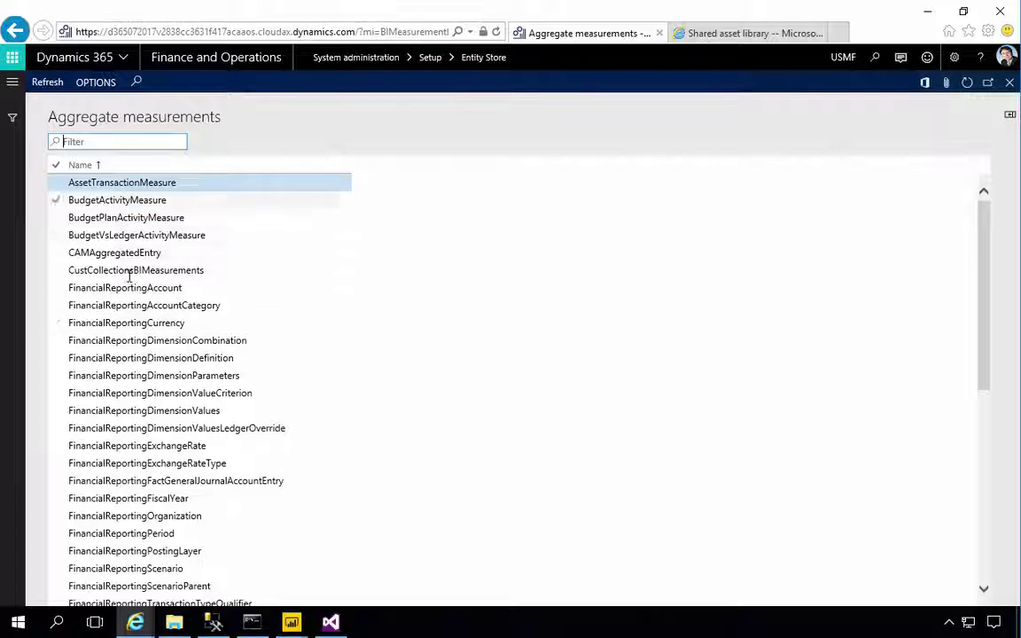
Step: Select the Production cube measurement and queue its refresh job
{"action": "scroll", "coordinate": [138, 312], "scroll_direction": "down", "scroll_amount": 3}
{"action": "scroll", "coordinate": [137, 320], "scroll_direction": "down", "scroll_amount": 6}
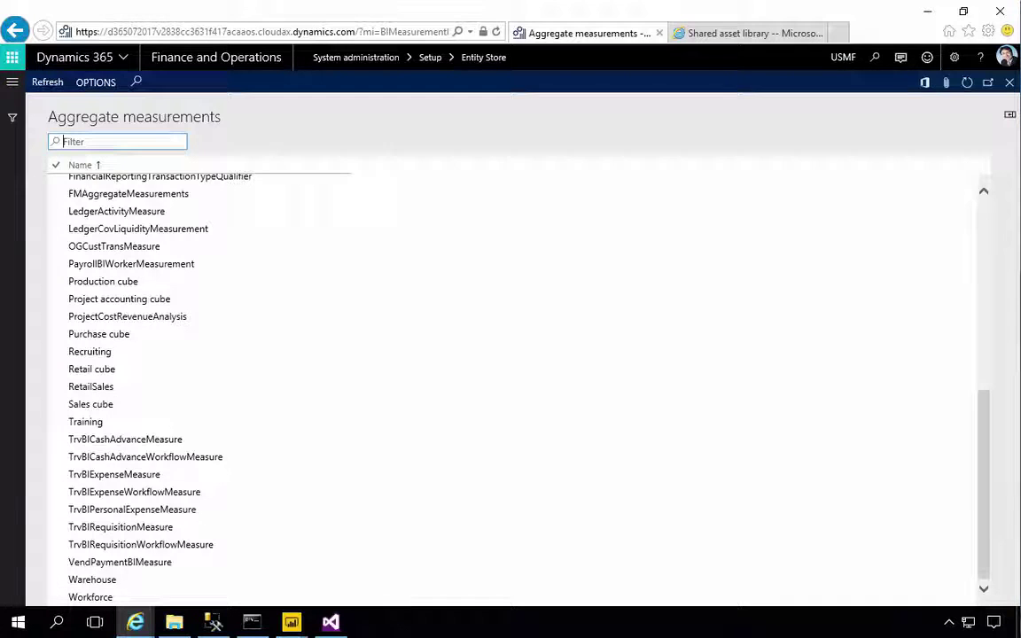
{"action": "left_click", "coordinate": [74, 280]}
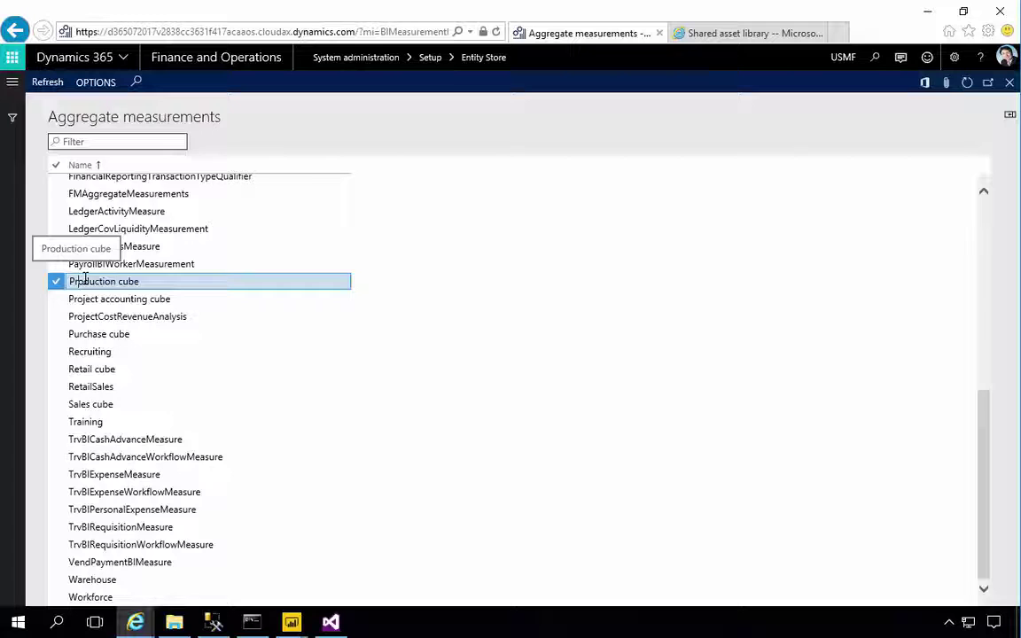
{"action": "left_click", "coordinate": [47, 82]}
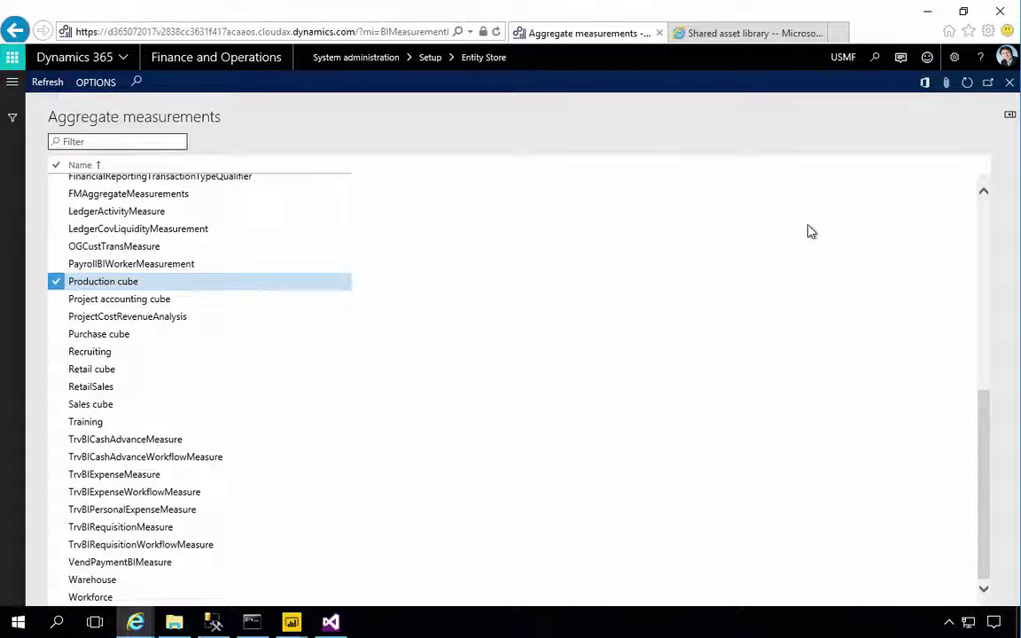
{"action": "left_click", "coordinate": [913, 590]}
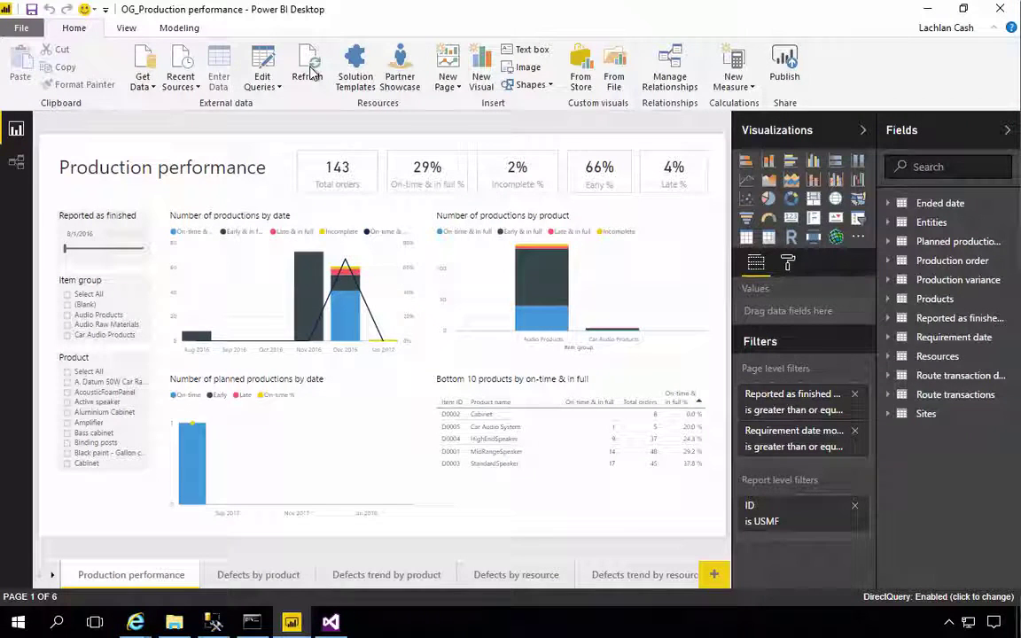
Step: Save the report changes and pick My workspace as the publish destination
{"action": "left_click", "coordinate": [783, 64]}
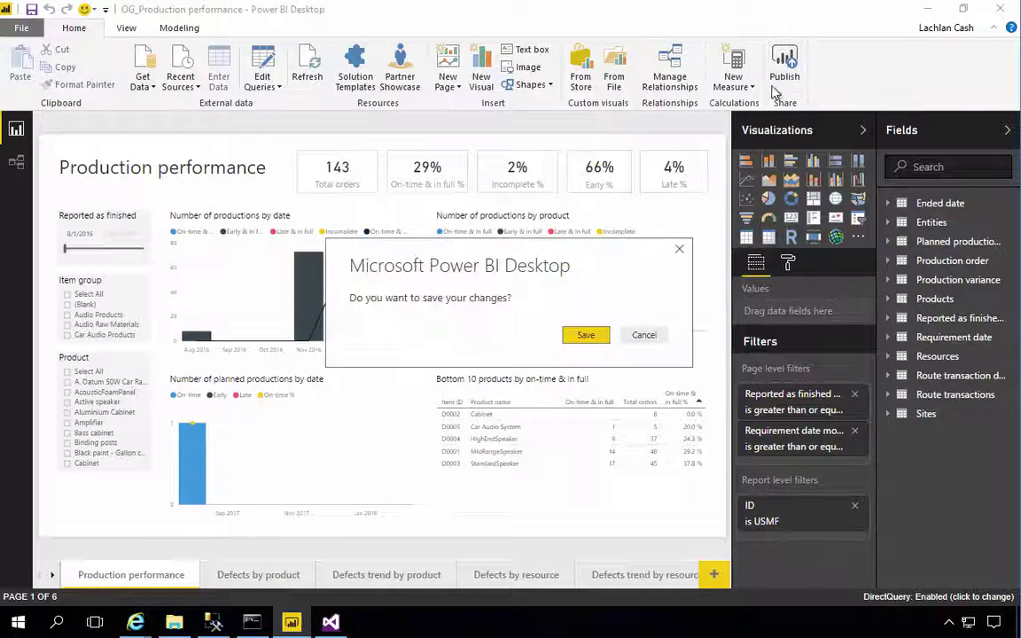
{"action": "left_click", "coordinate": [587, 335]}
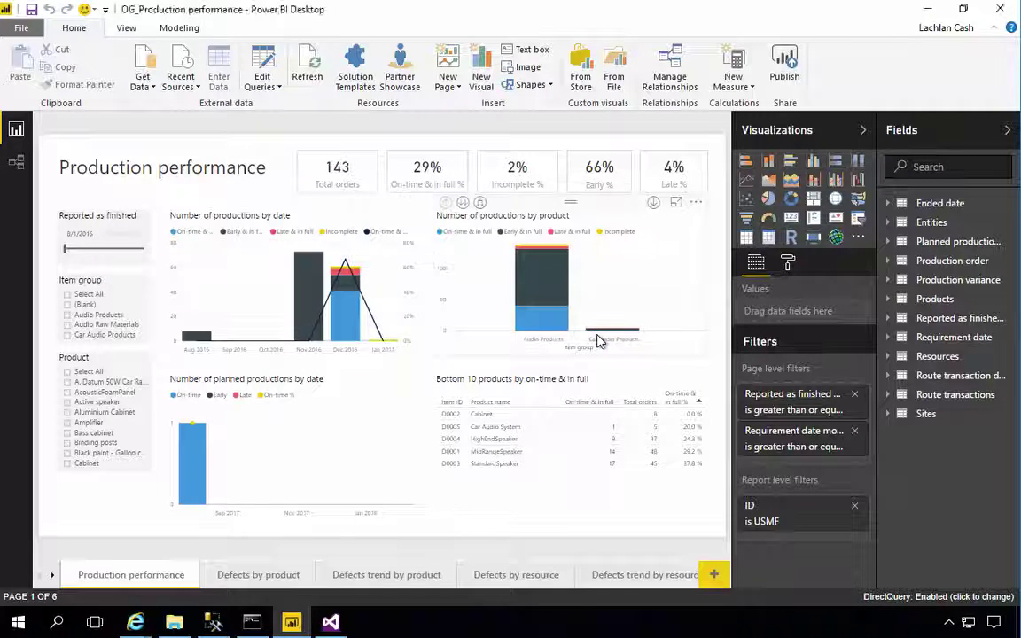
{"action": "left_click", "coordinate": [321, 253]}
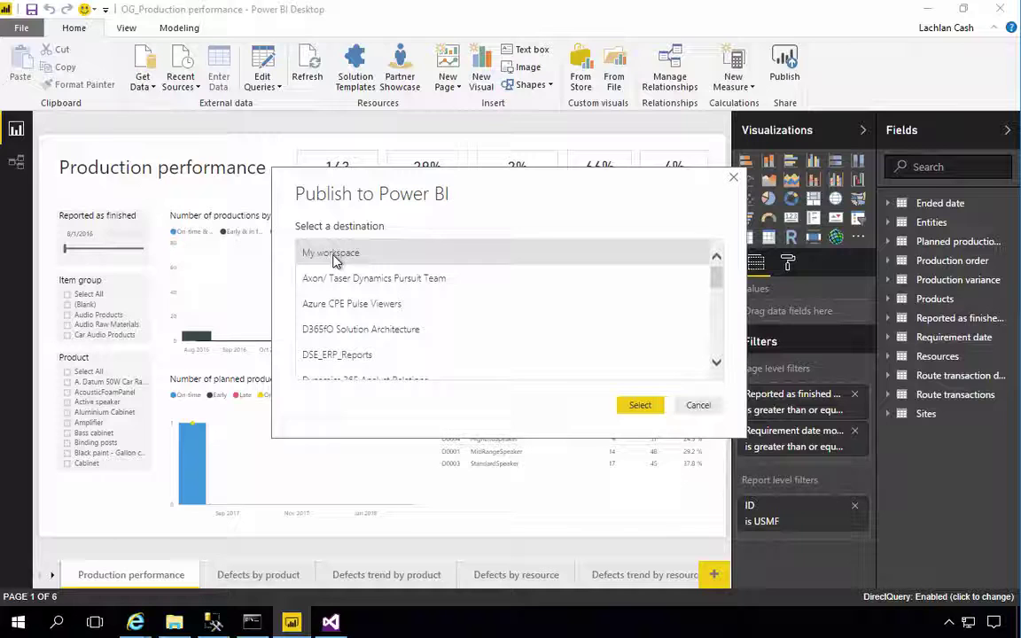
{"action": "left_click", "coordinate": [647, 407]}
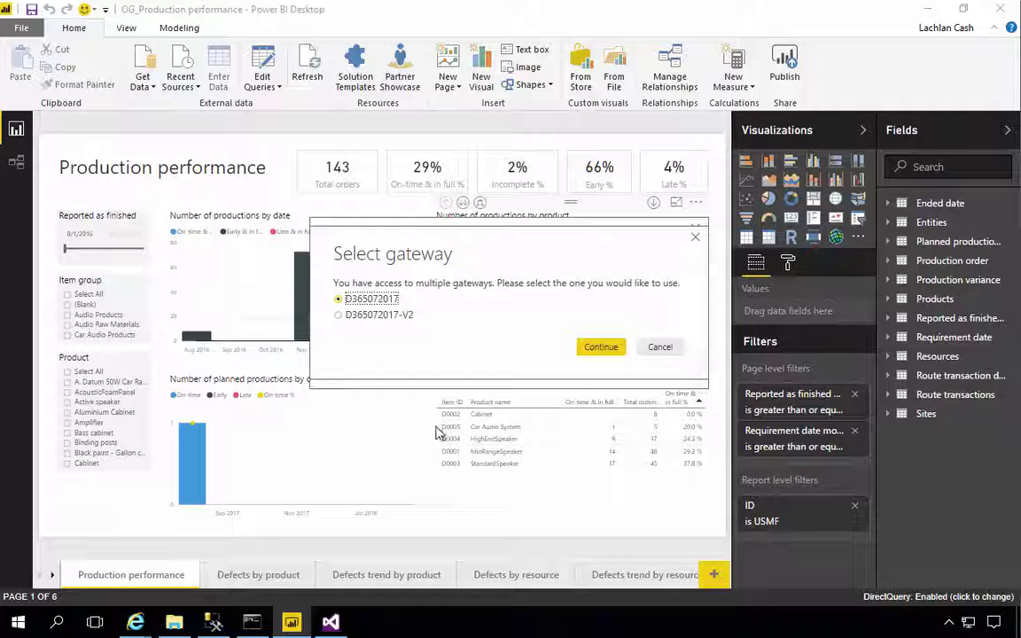
Step: Finish publishing through the D365072017-V2 gateway and dismiss the success message
{"action": "left_click", "coordinate": [344, 319]}
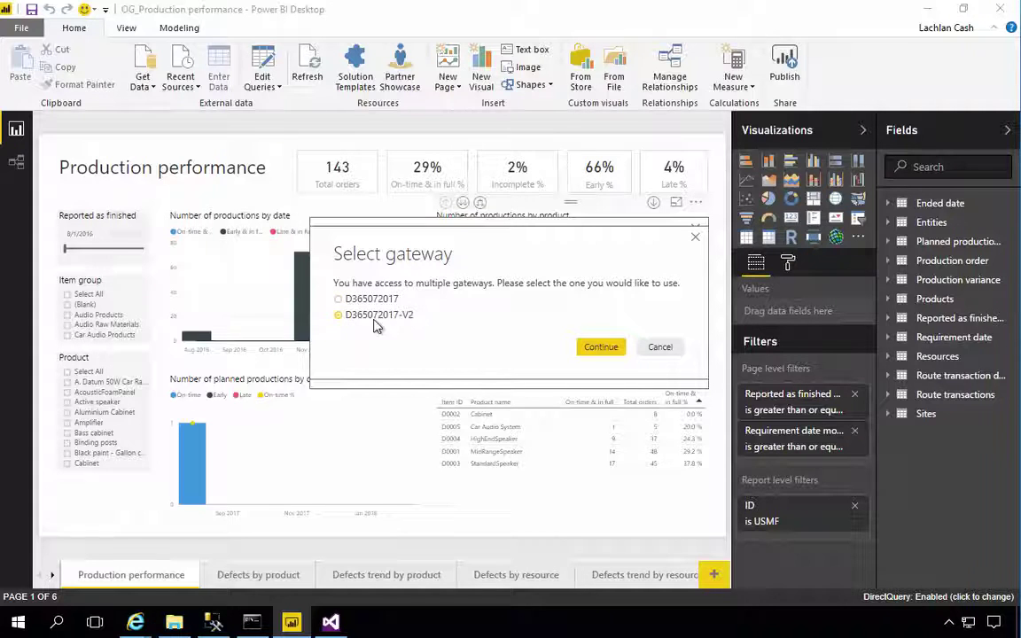
{"action": "left_click", "coordinate": [600, 348]}
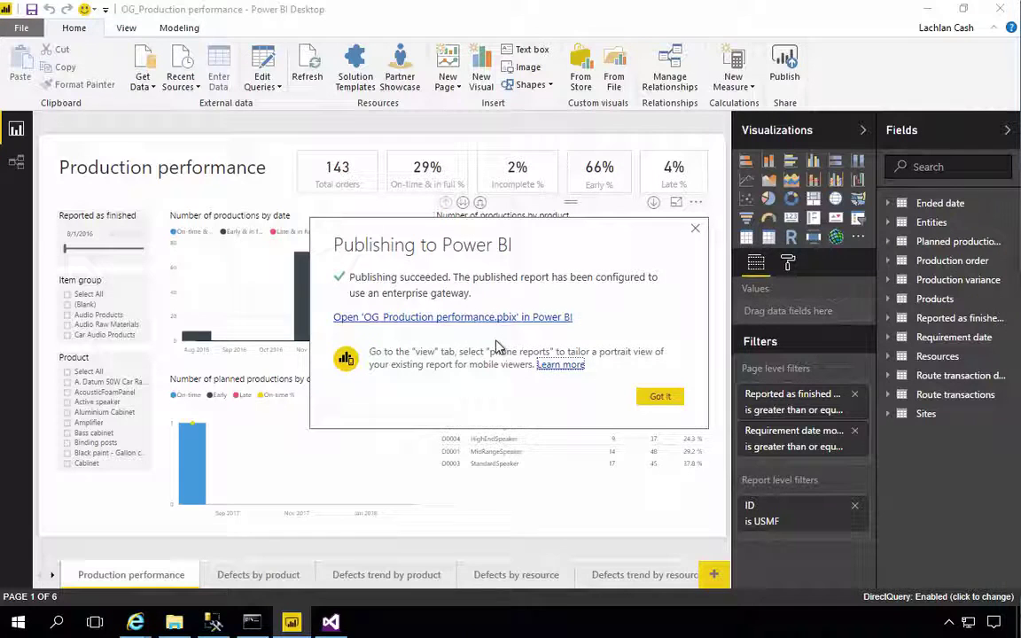
{"action": "left_click", "coordinate": [663, 398]}
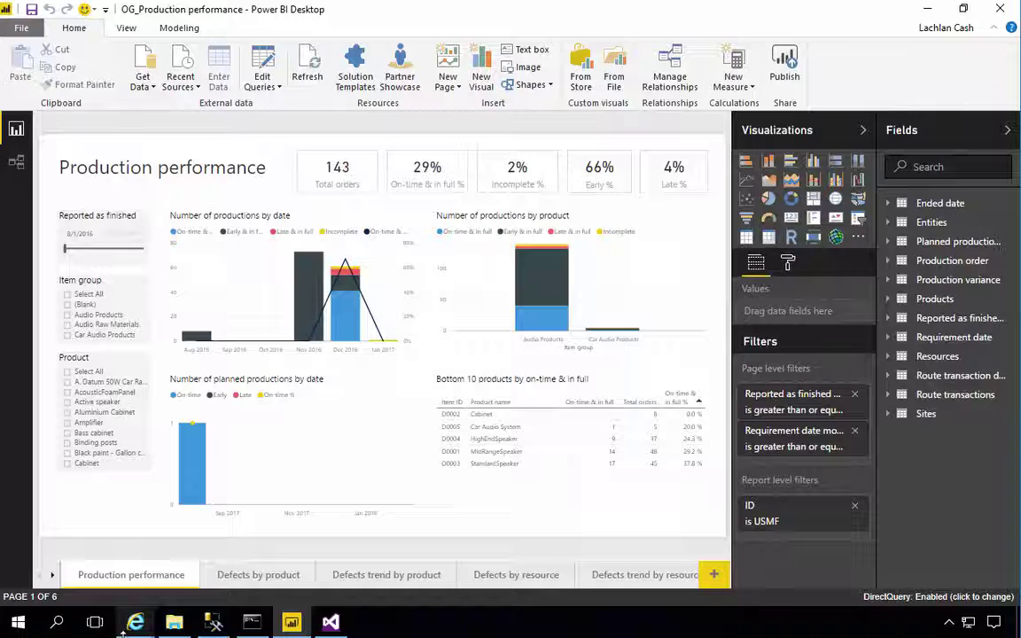
Step: Open Production floor management from the tiles, then return to the workspace tile dashboard
{"action": "mouse_move", "coordinate": [138, 623]}
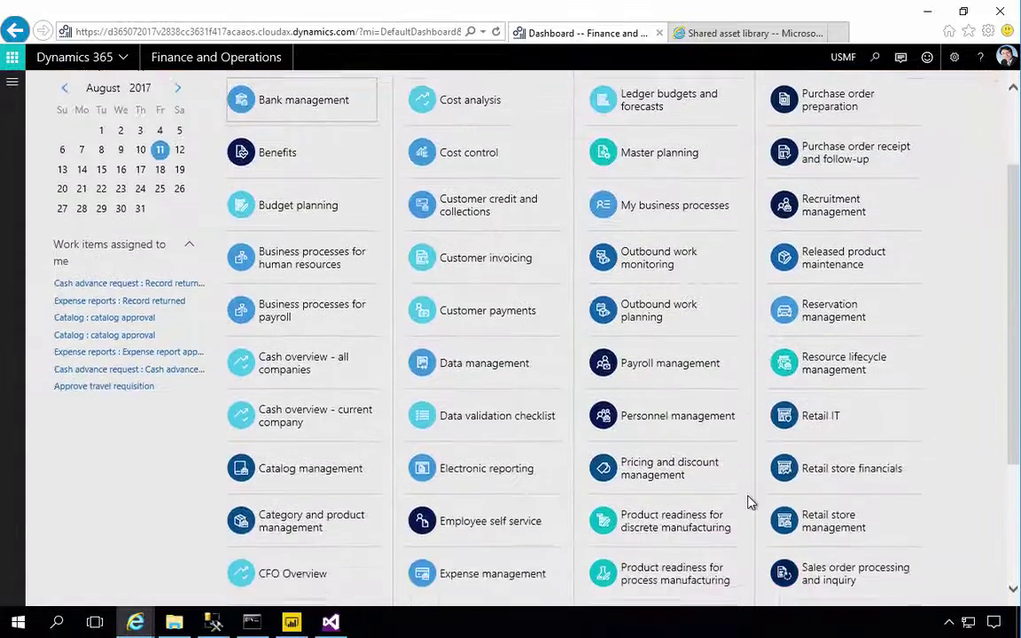
{"action": "scroll", "coordinate": [747, 503], "scroll_direction": "down", "scroll_amount": 1}
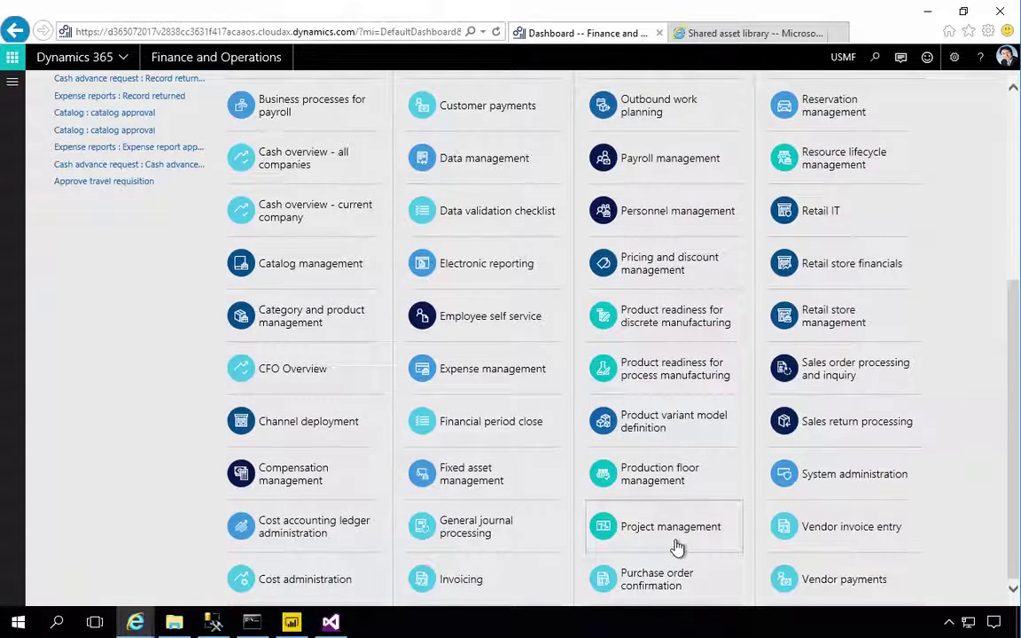
{"action": "left_click", "coordinate": [677, 486]}
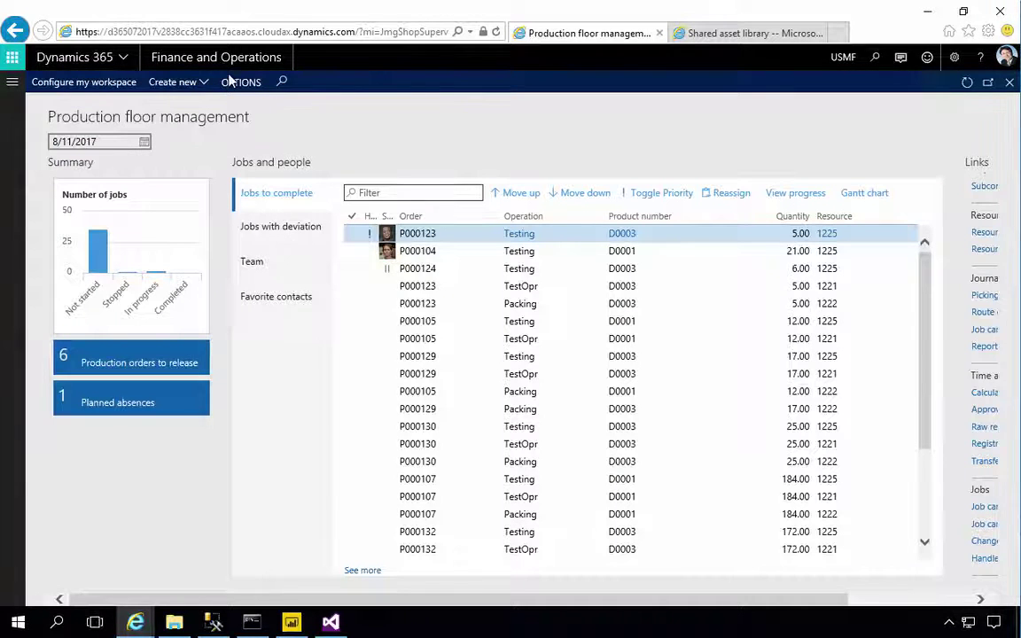
{"action": "left_click", "coordinate": [232, 82]}
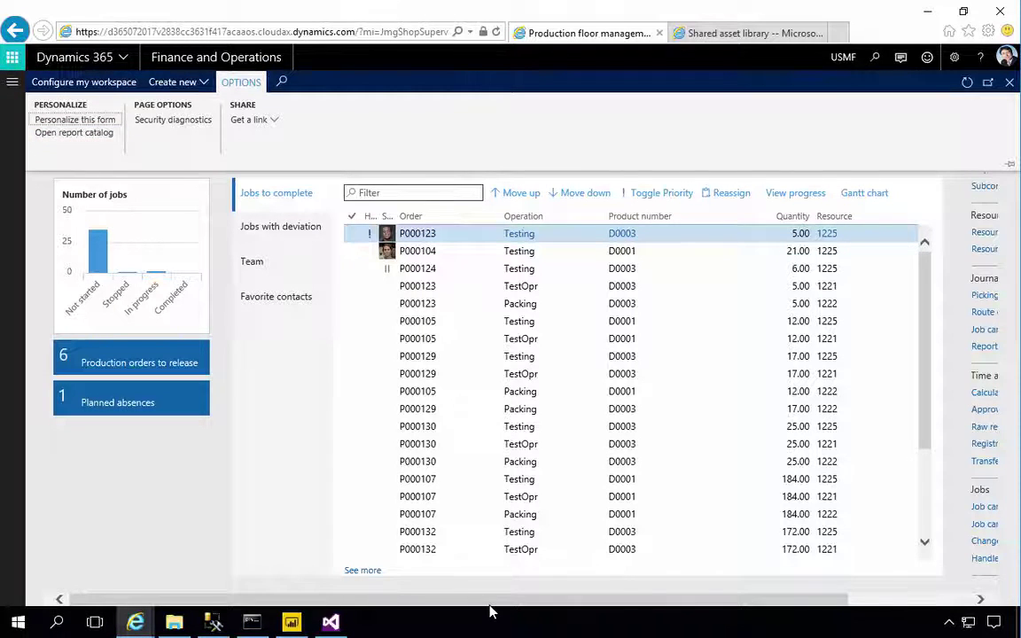
{"action": "left_click_drag", "start_coordinate": [492, 605], "coordinate": [791, 570]}
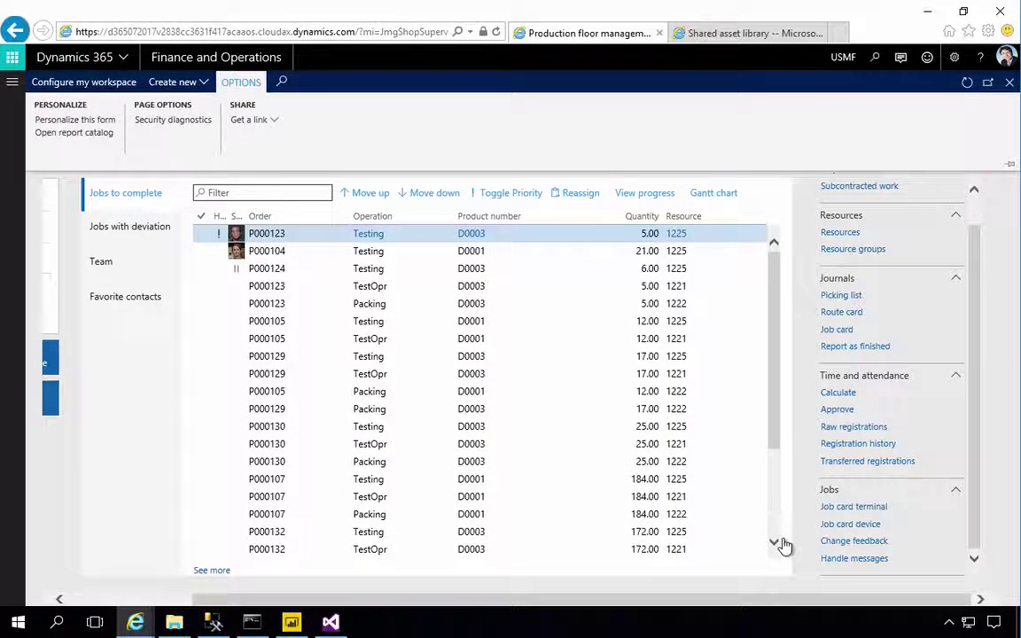
{"action": "left_click_drag", "start_coordinate": [758, 603], "coordinate": [492, 612]}
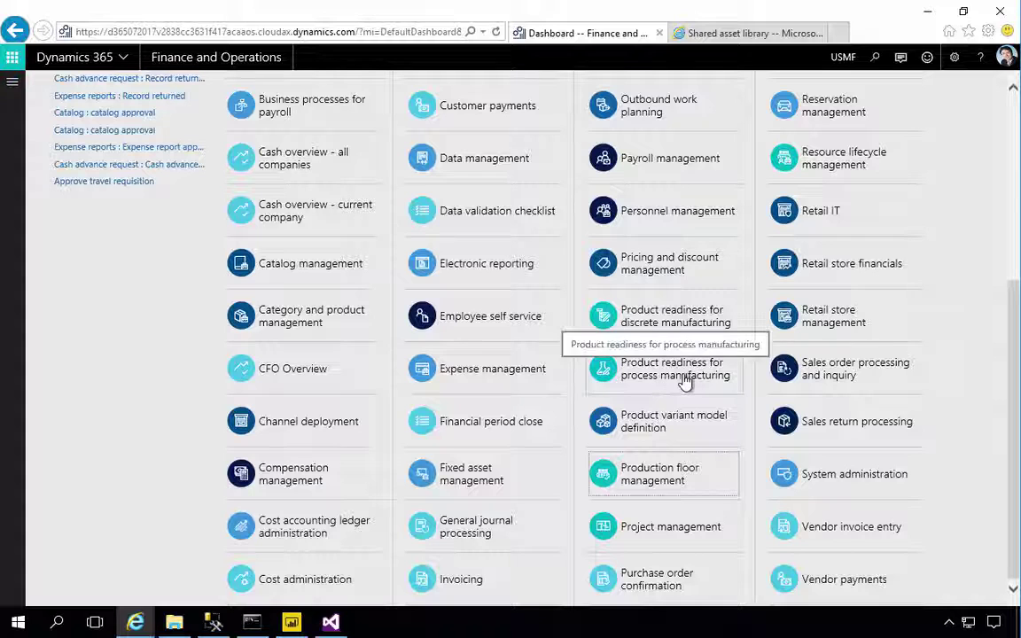
Step: Open the Product readiness for discrete manufacturing workspace and its report catalog
{"action": "left_click", "coordinate": [676, 322]}
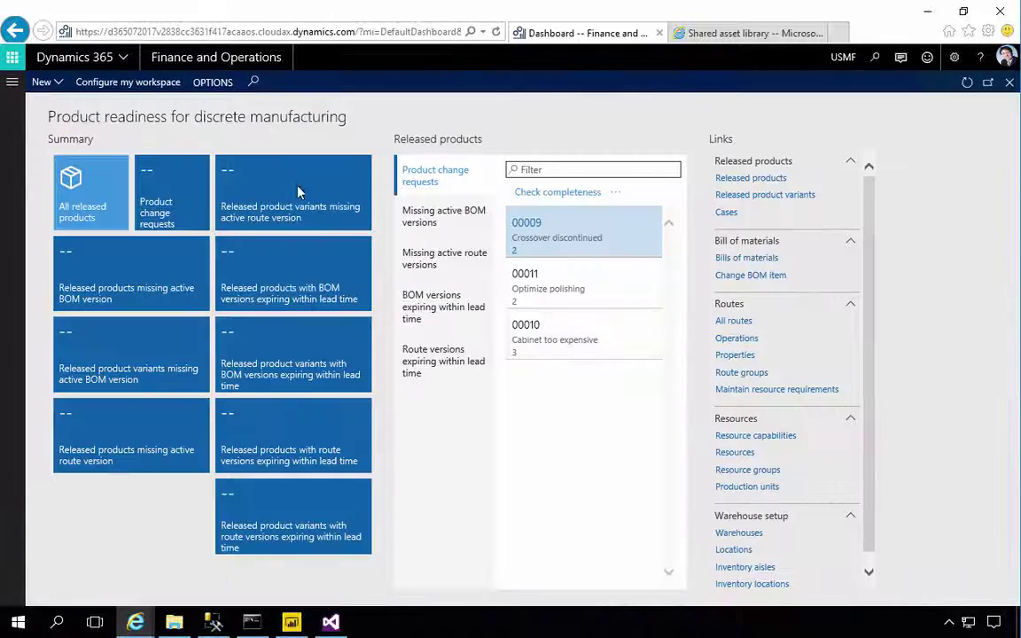
{"action": "left_click", "coordinate": [204, 86]}
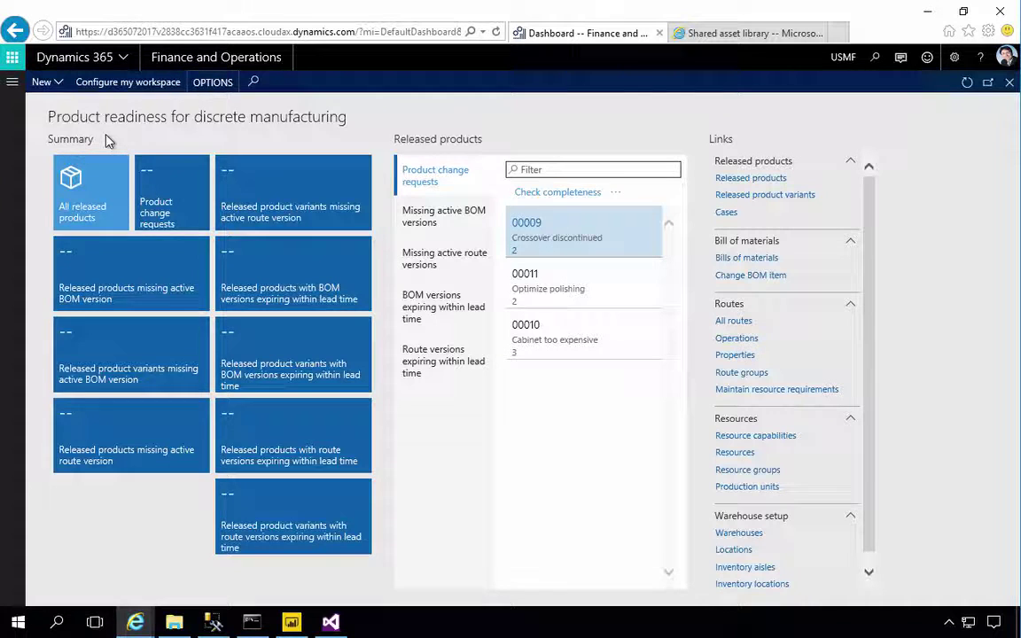
{"action": "left_click", "coordinate": [76, 133]}
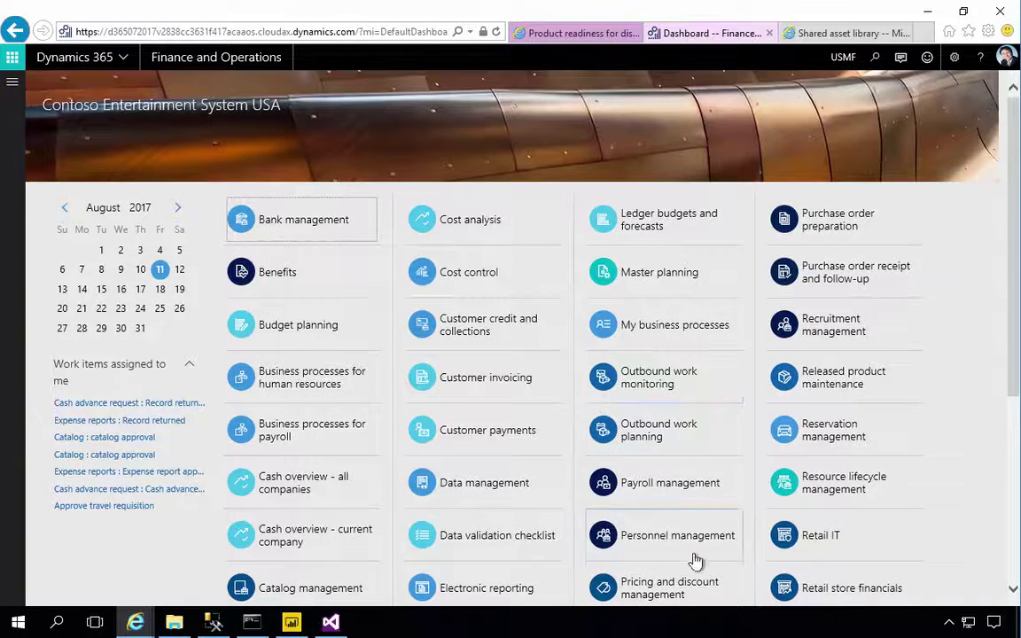
Step: Reopen the report catalog and add OG_Production performance to the workspace's Power BI Reports
{"action": "scroll", "coordinate": [695, 558], "scroll_direction": "down", "scroll_amount": 3}
{"action": "left_click", "coordinate": [675, 493]}
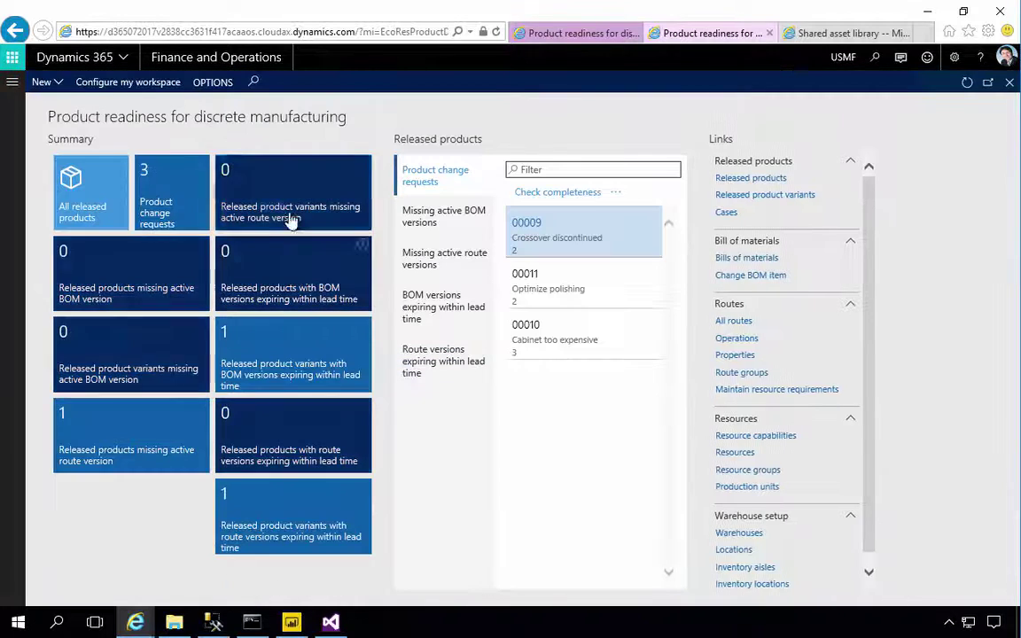
{"action": "left_click", "coordinate": [206, 82]}
{"action": "left_click", "coordinate": [89, 133]}
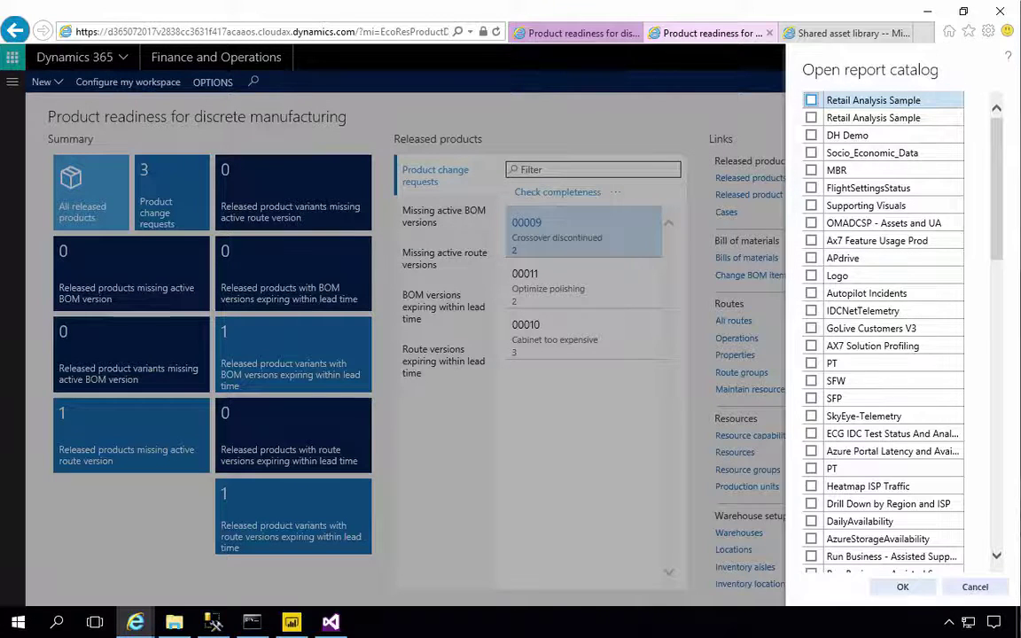
{"action": "scroll", "coordinate": [797, 287], "scroll_direction": "down", "scroll_amount": 10}
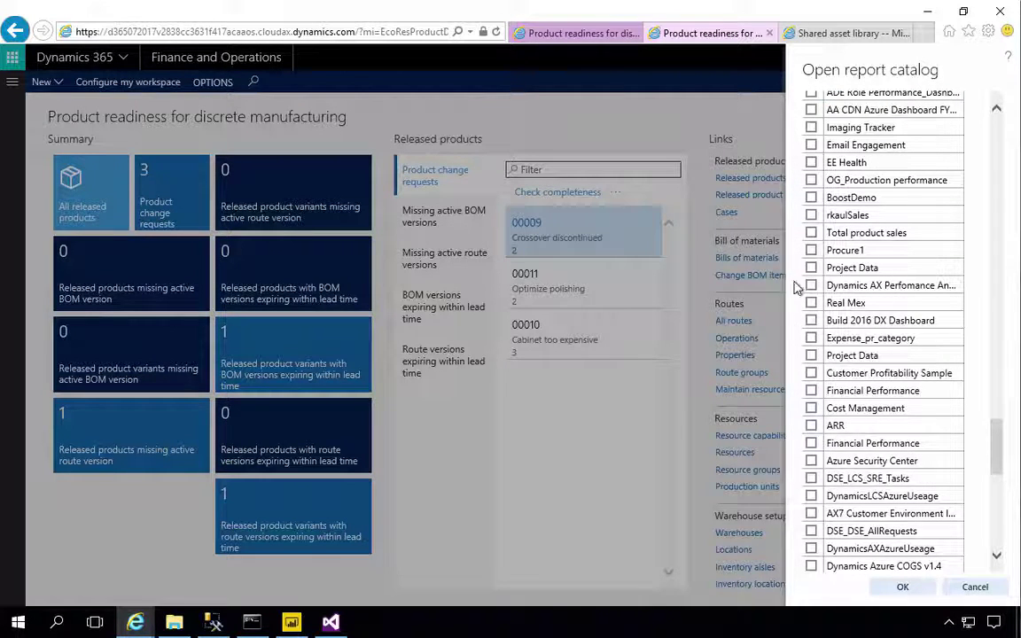
{"action": "left_click", "coordinate": [812, 180]}
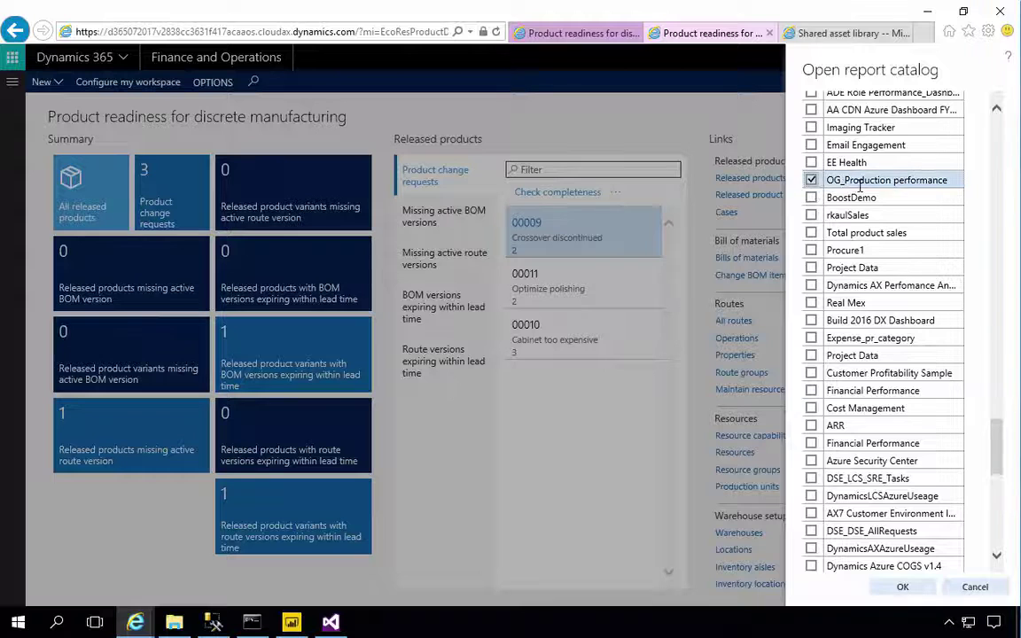
{"action": "left_click", "coordinate": [904, 588]}
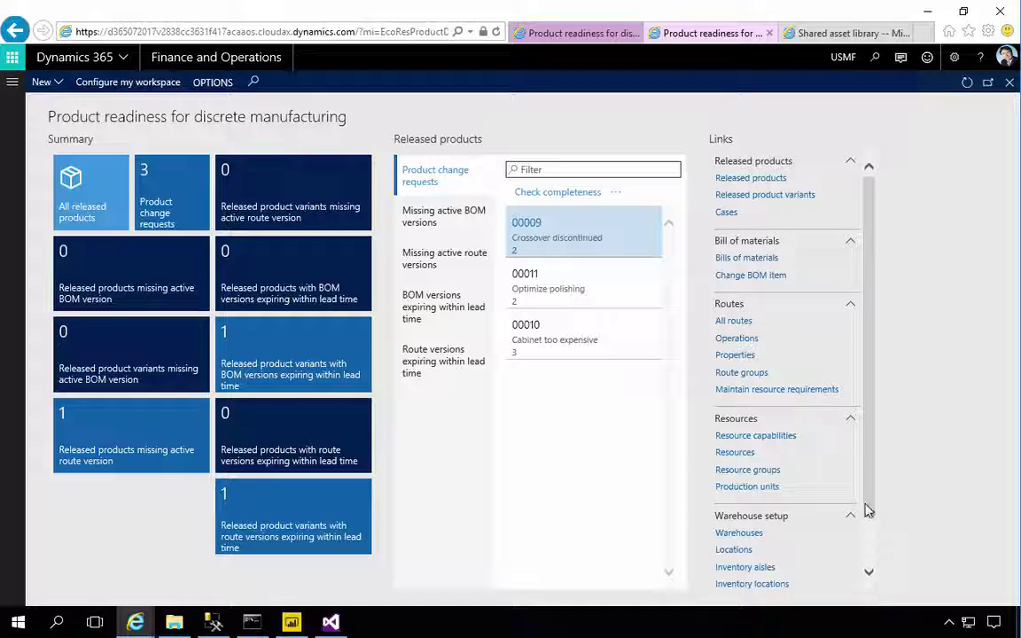
{"action": "scroll", "coordinate": [868, 532], "scroll_direction": "down", "scroll_amount": 2}
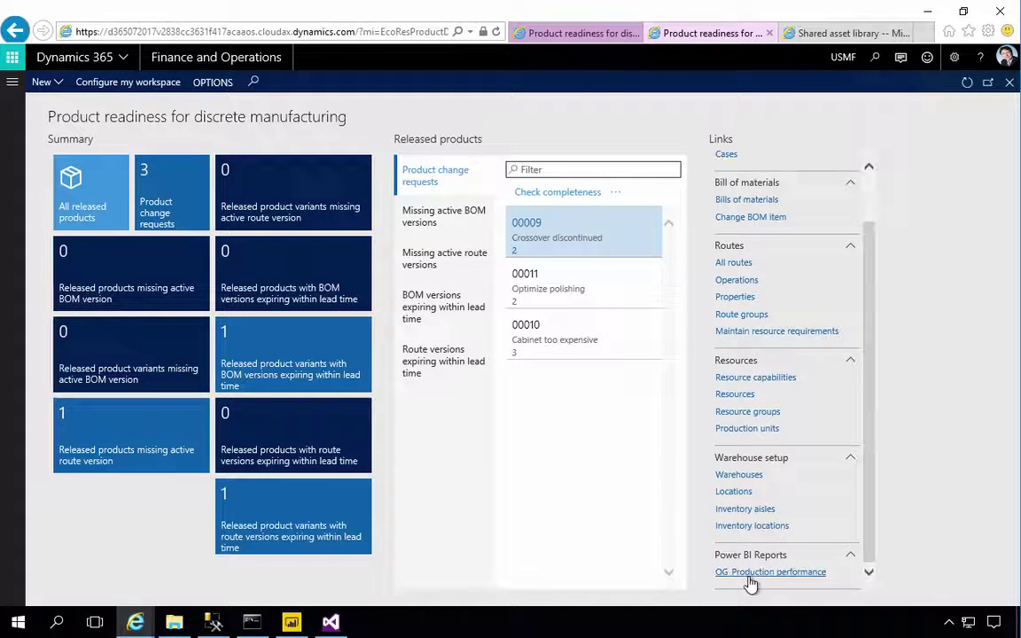
Step: Open OG_Production performance and view Defects by product: 1,053 ppm defective rate, 3,797 total quantity
{"action": "left_click", "coordinate": [758, 574]}
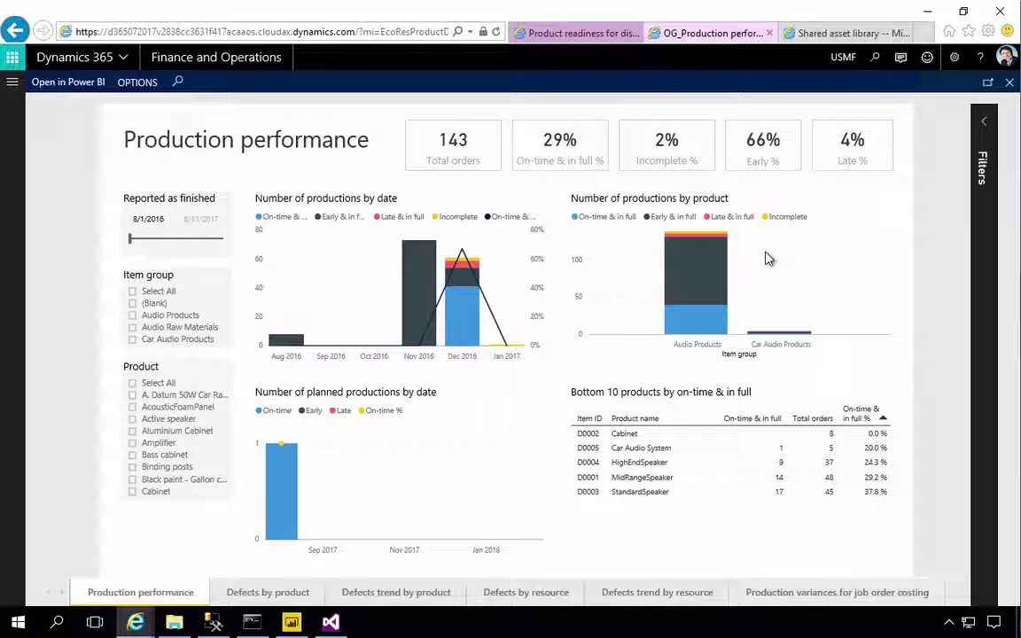
{"action": "left_click", "coordinate": [284, 592]}
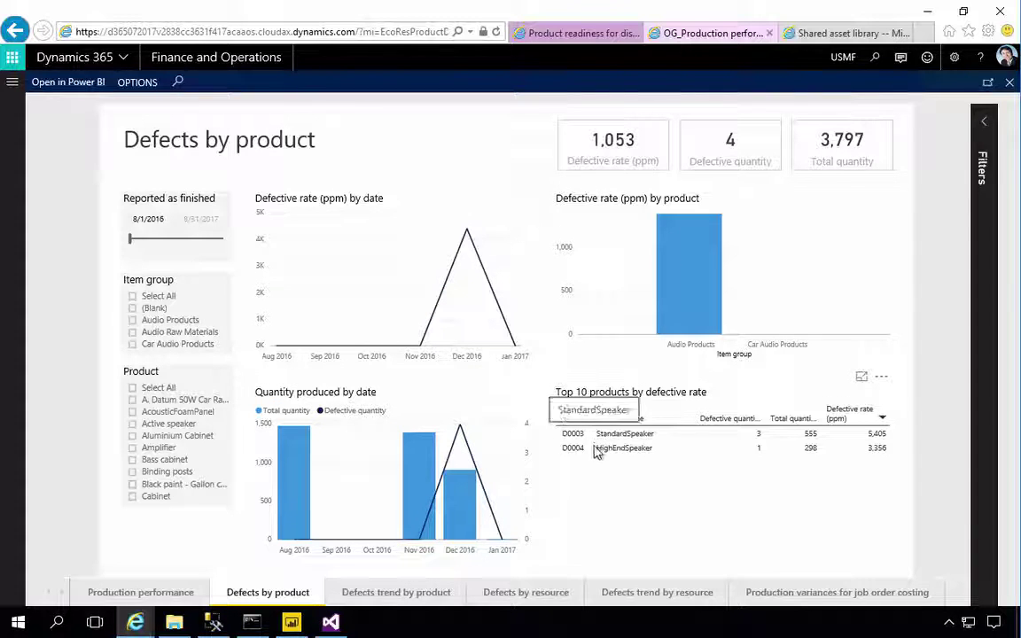
Step: Play the Defects trend by product animation, then view Defects by resource (109 ppm defect rate)
{"action": "left_click", "coordinate": [427, 594]}
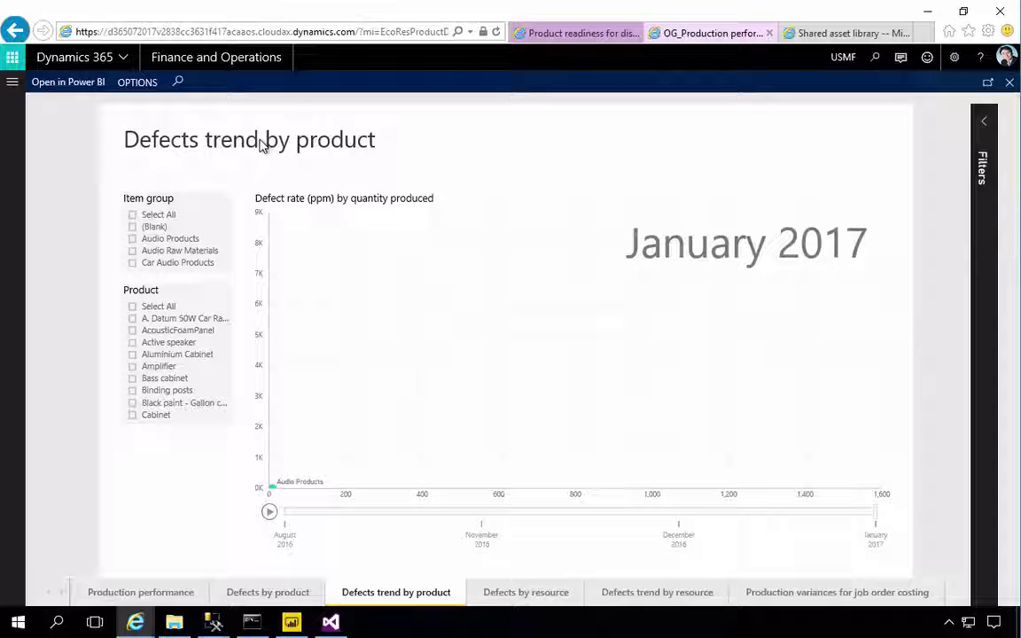
{"action": "left_click", "coordinate": [271, 514]}
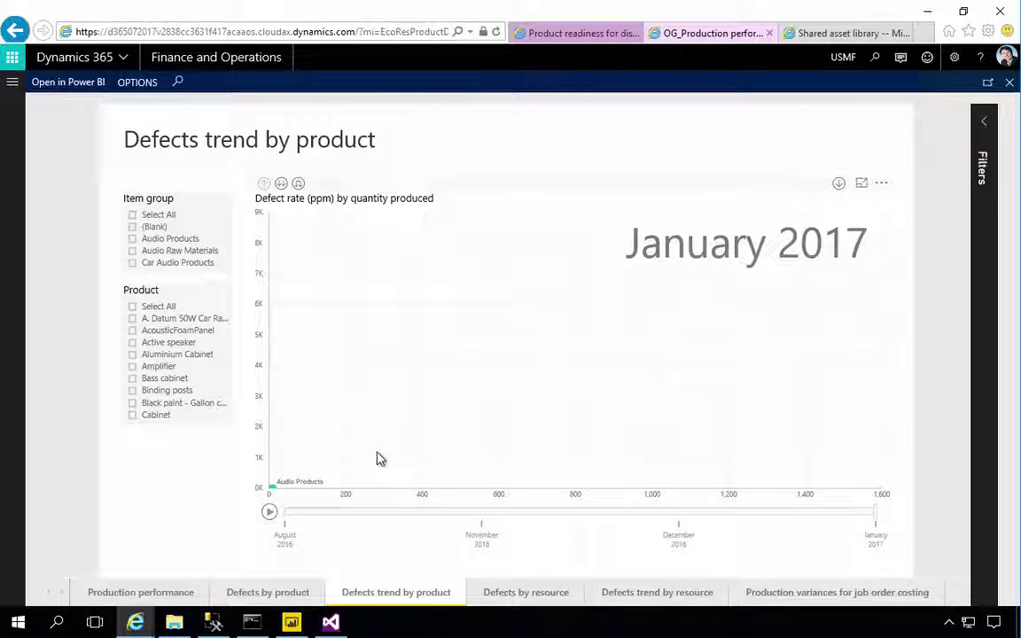
{"action": "left_click", "coordinate": [518, 594]}
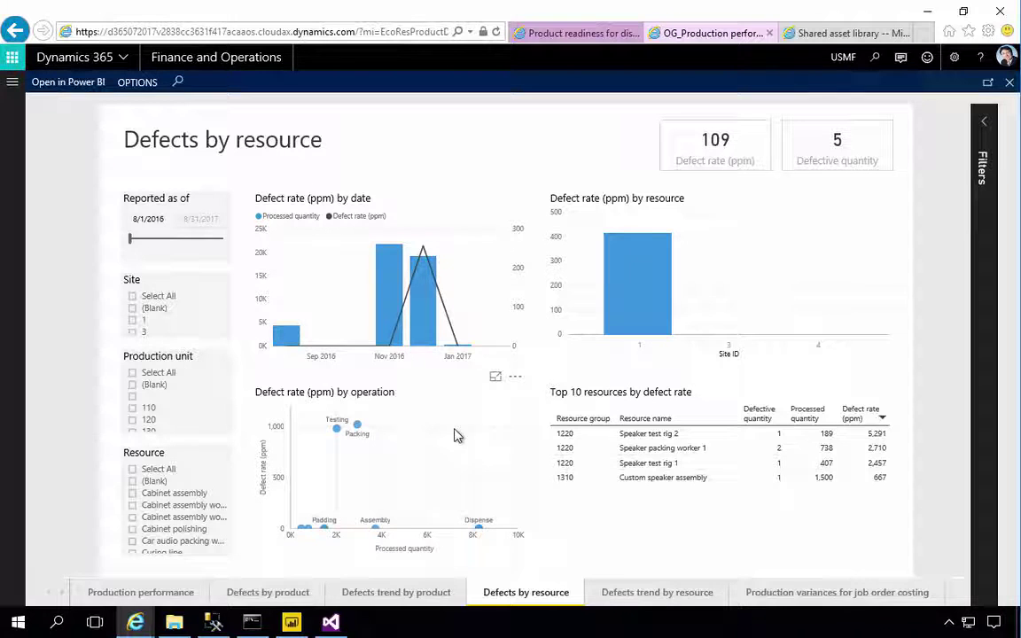
Step: Replay the Defects trend by resource animation, view Production variances for job order costing, then return to Production performance
{"action": "left_click", "coordinate": [642, 592]}
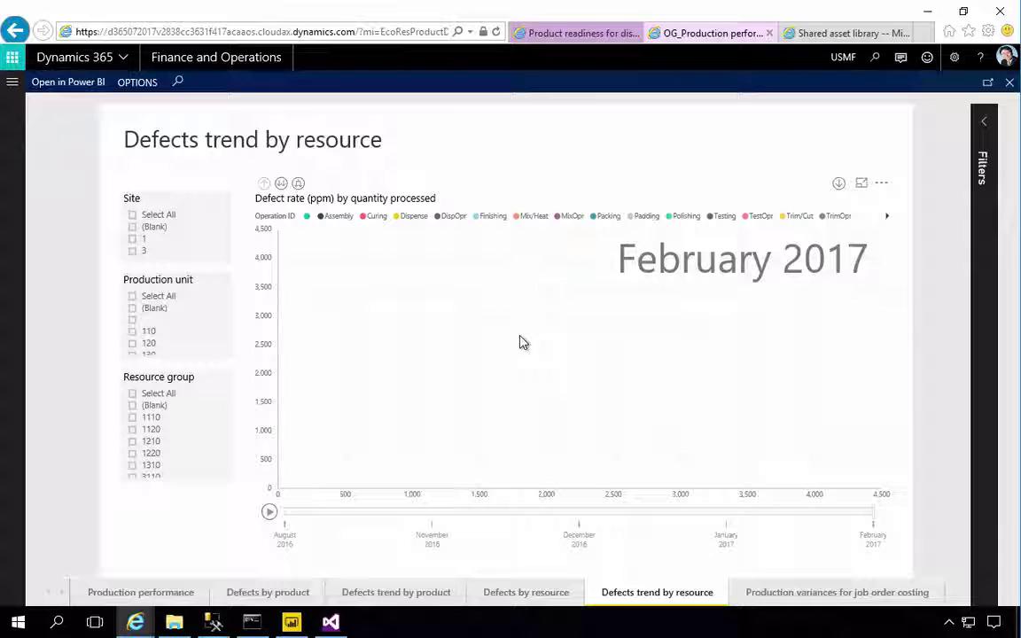
{"action": "left_click", "coordinate": [270, 513]}
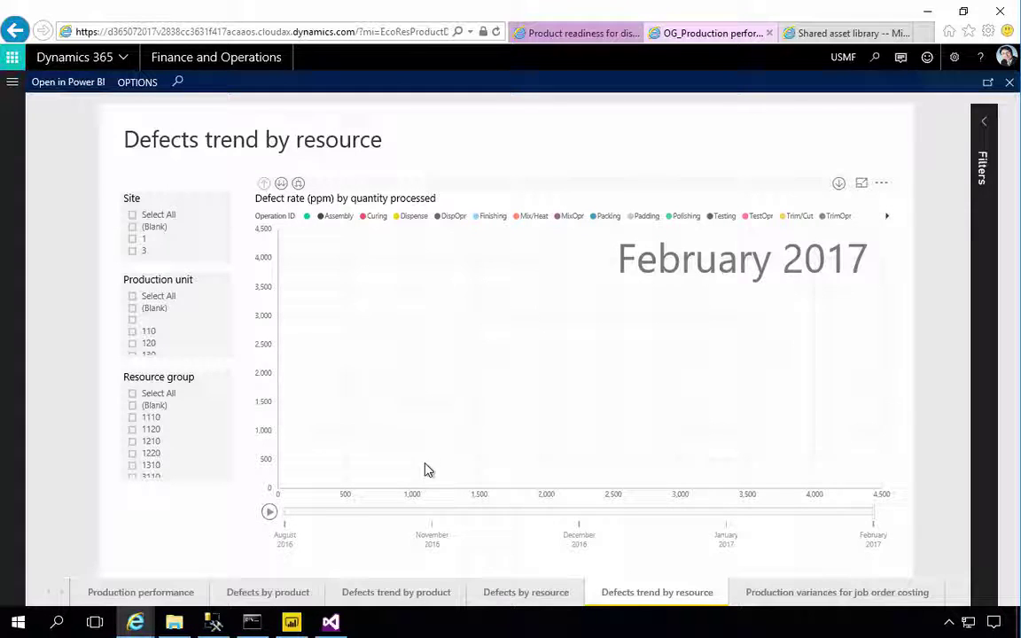
{"action": "left_click", "coordinate": [784, 592]}
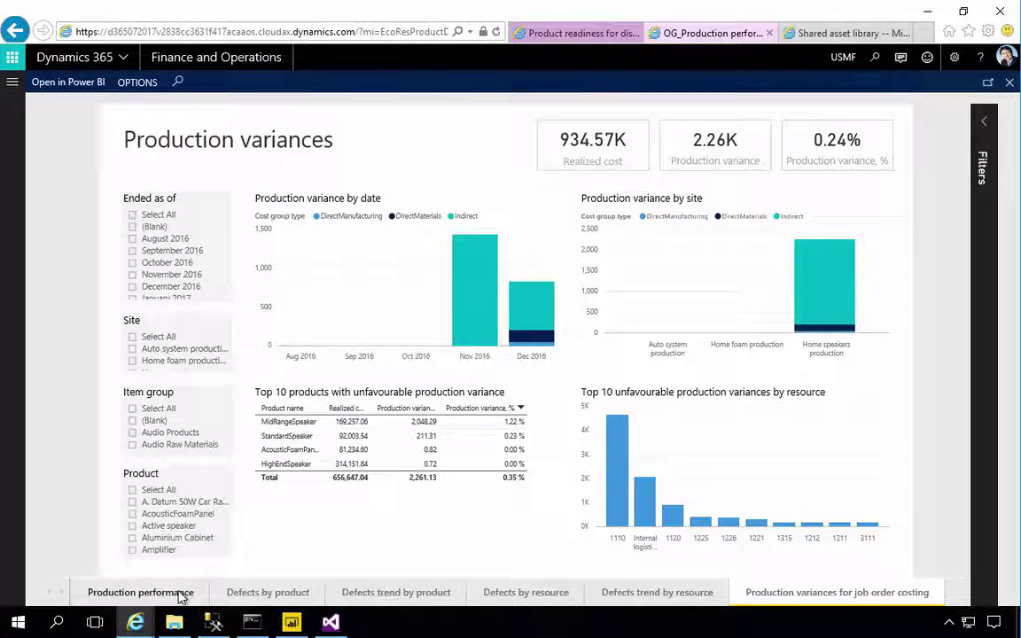
{"action": "left_click", "coordinate": [141, 592]}
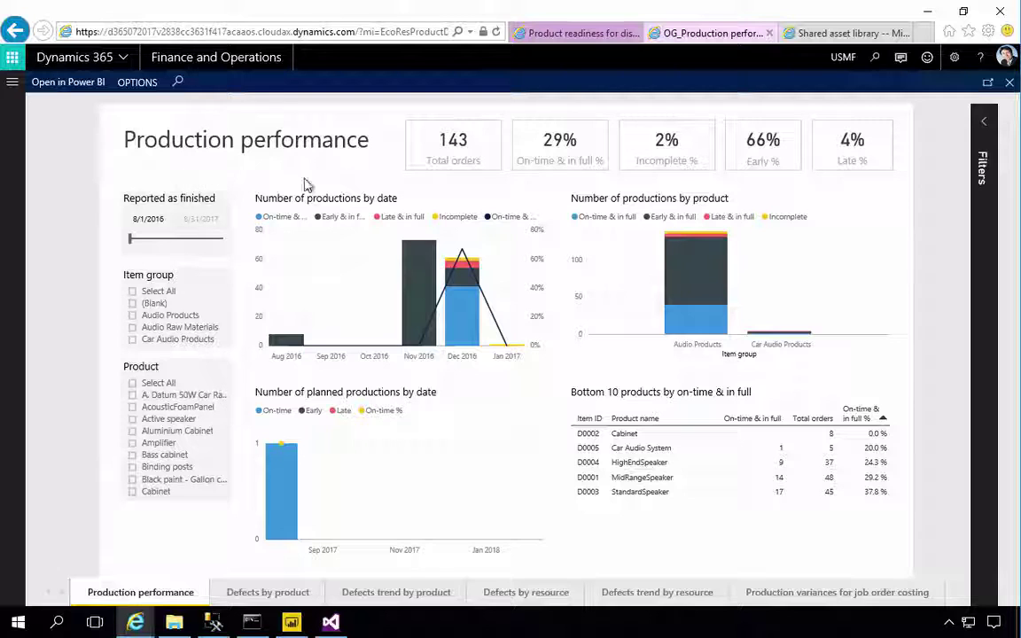